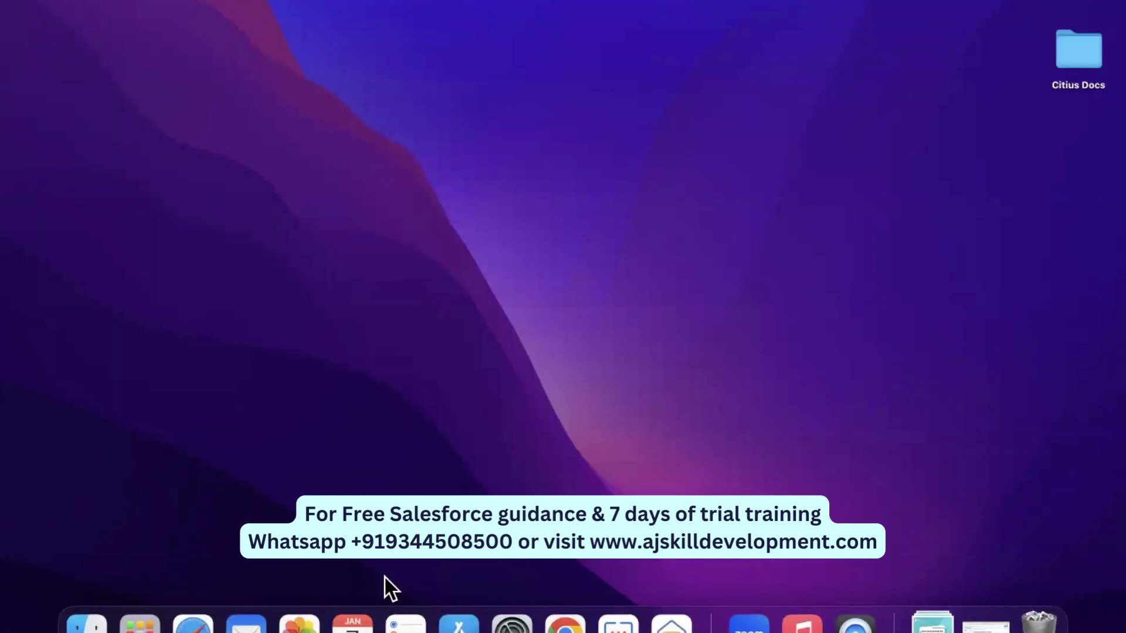
Step: From the Data Loader download page, open a new tab and start typing 'dataloader for'
left_click(564, 625)
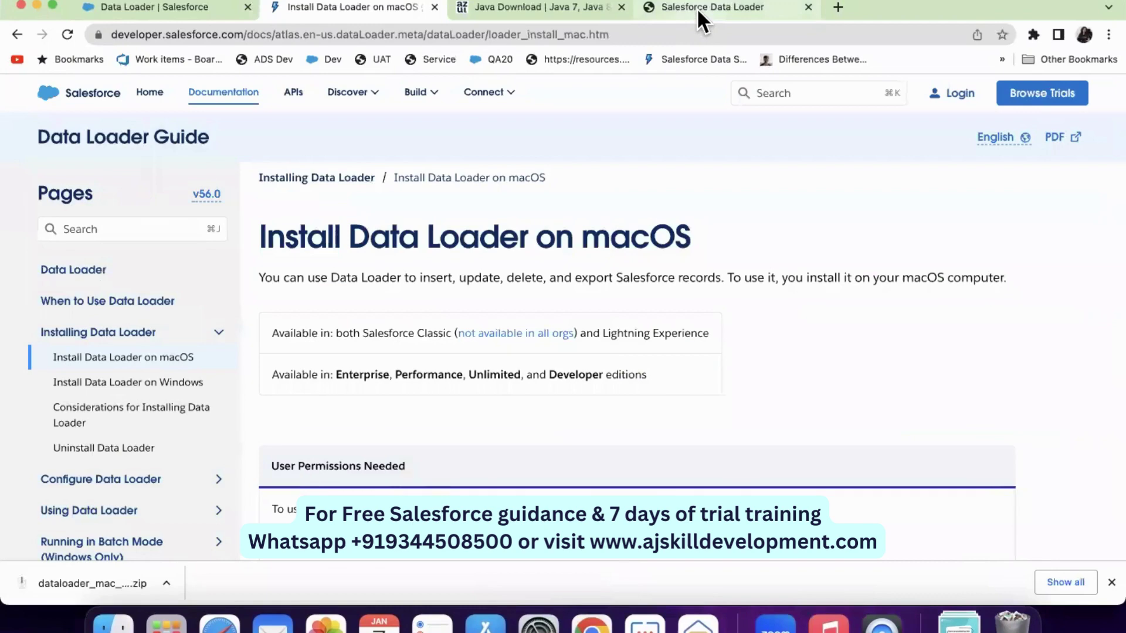
left_click(697, 8)
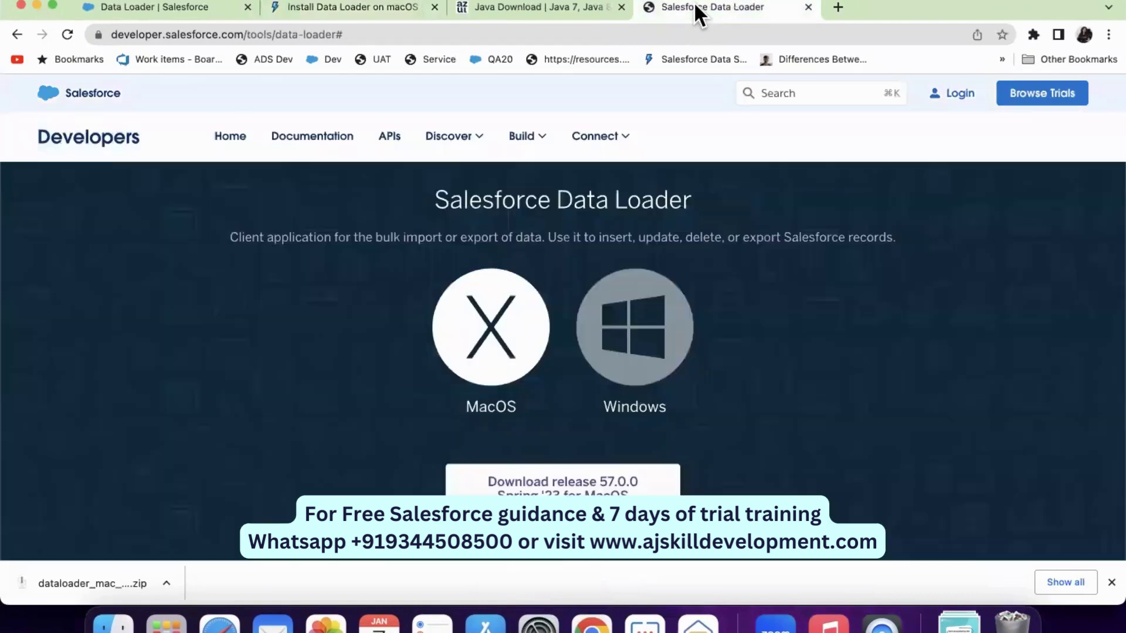
left_click(839, 8)
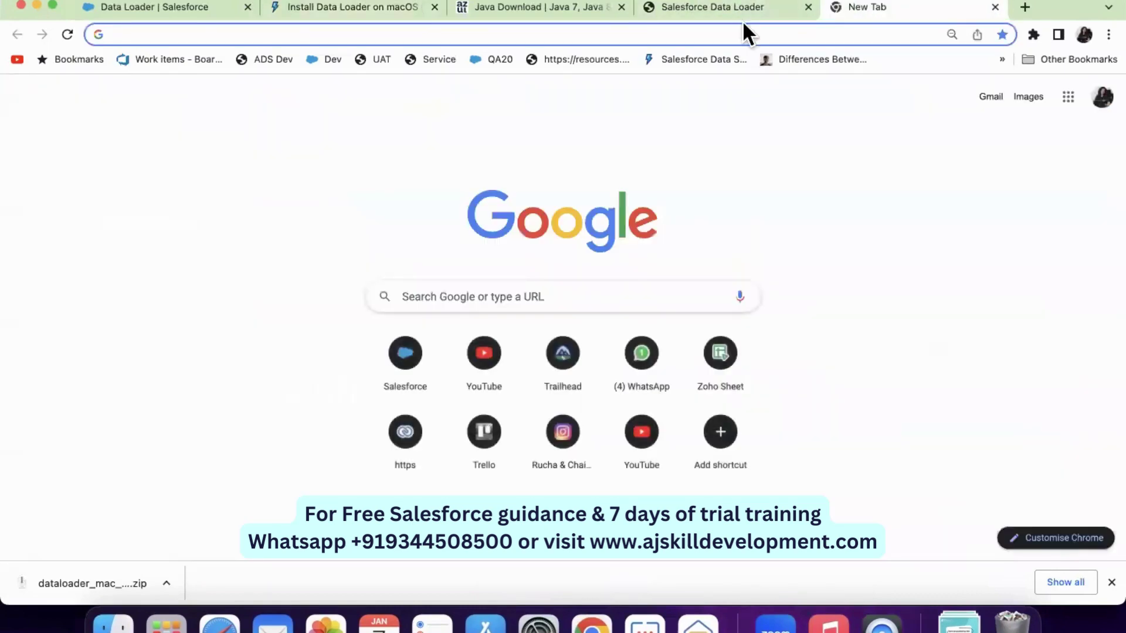
type("data")
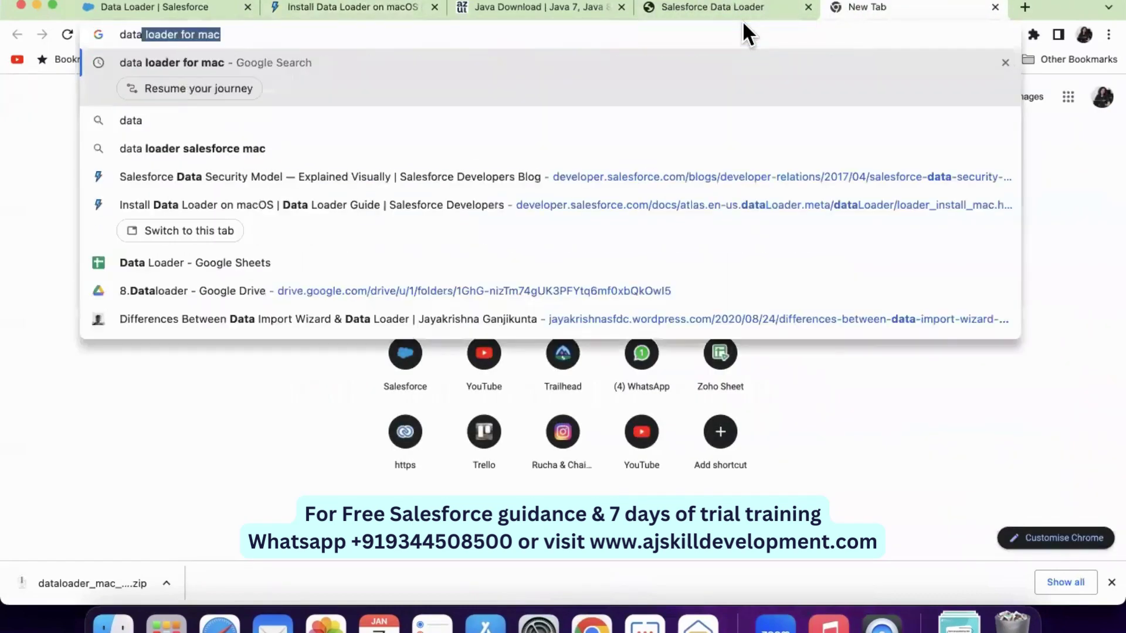
type("loader for")
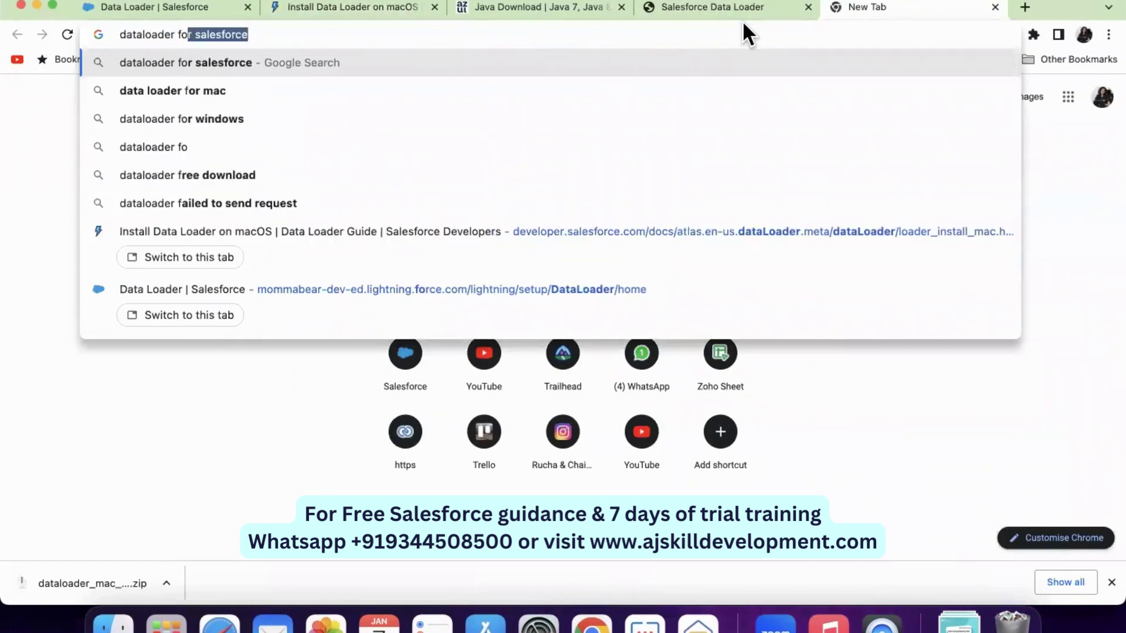
Step: Search for Data Loader for Mac and read the Install Data Loader on macOS guide's steps
left_click(618, 97)
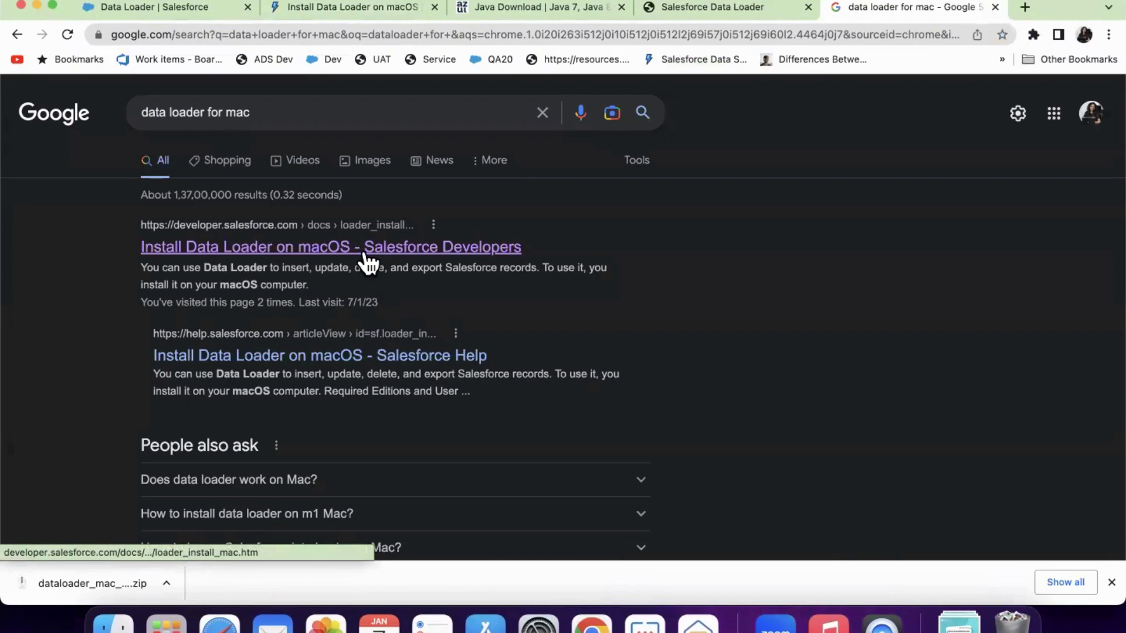
left_click(358, 249)
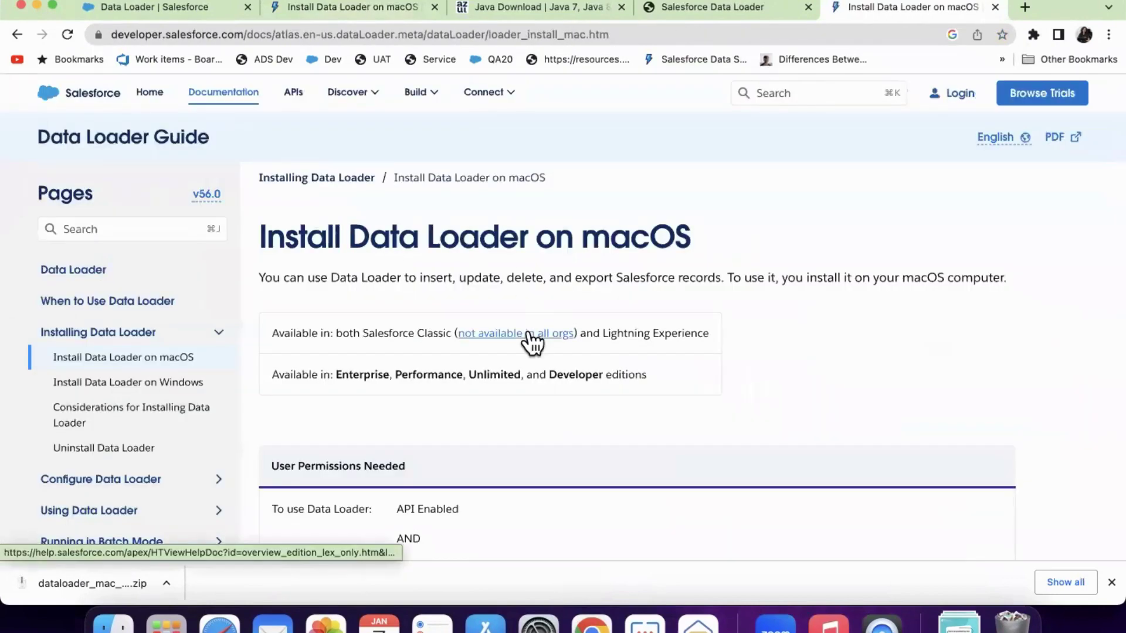
scroll(533, 343, "down", 1)
scroll(531, 337, "down", 2)
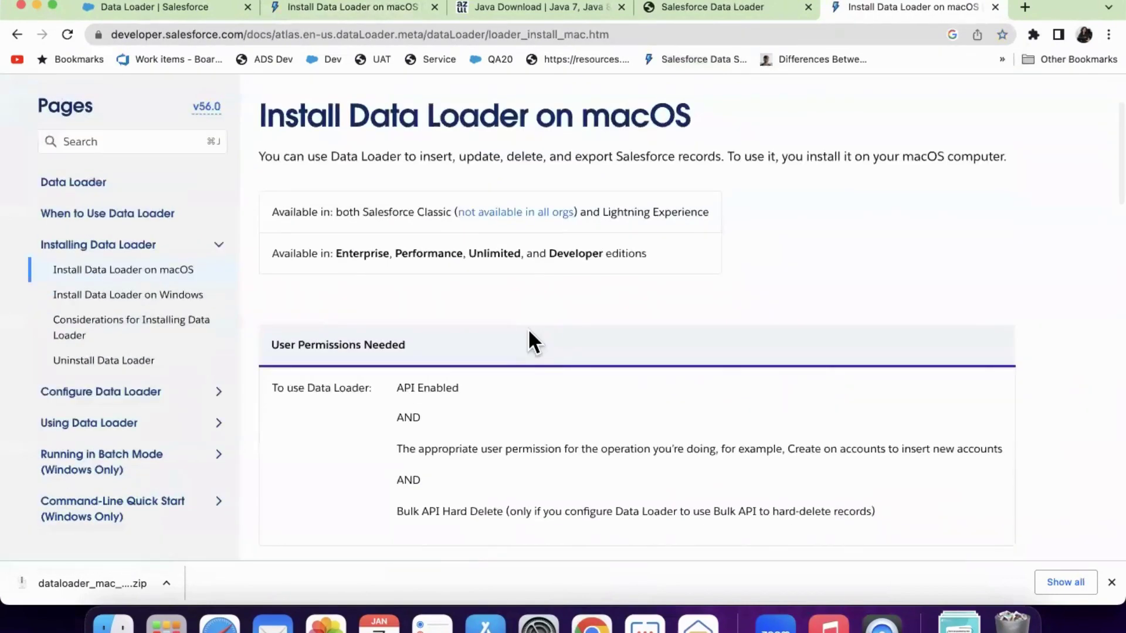
scroll(531, 337, "down", 2)
scroll(529, 332, "down", 5)
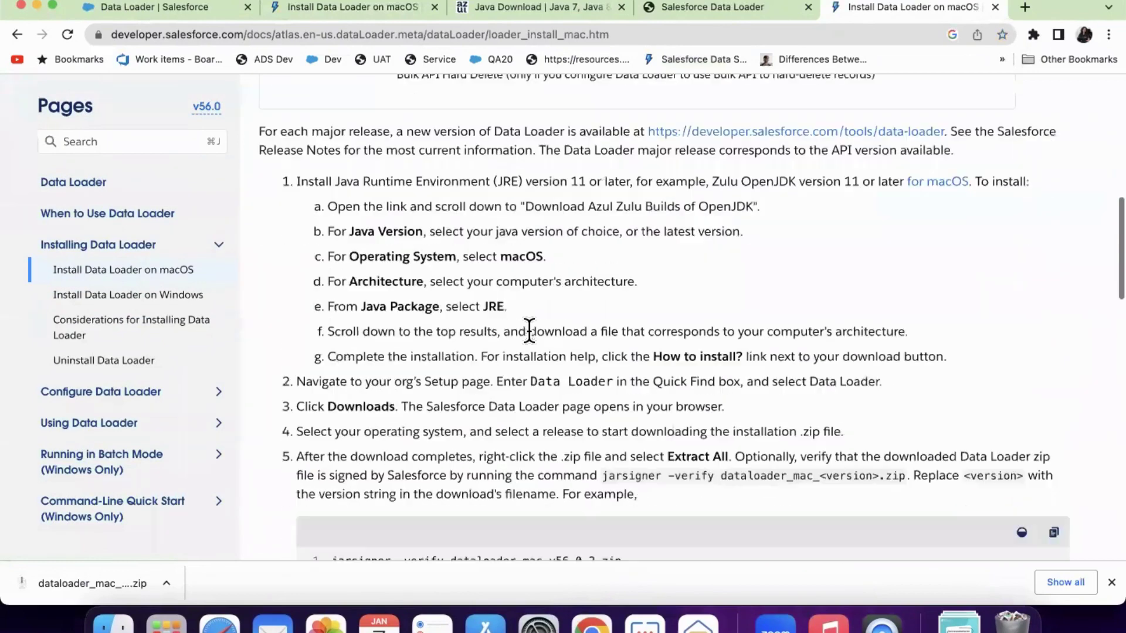
scroll(529, 331, "down", 3)
scroll(529, 331, "down", 1)
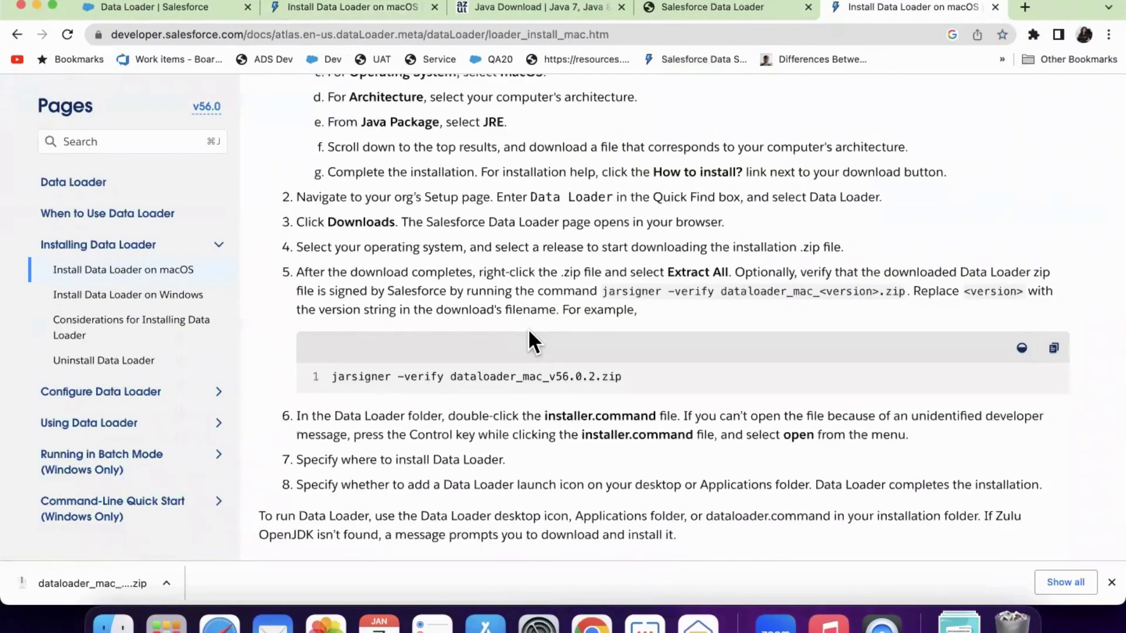
scroll(529, 332, "up", 3)
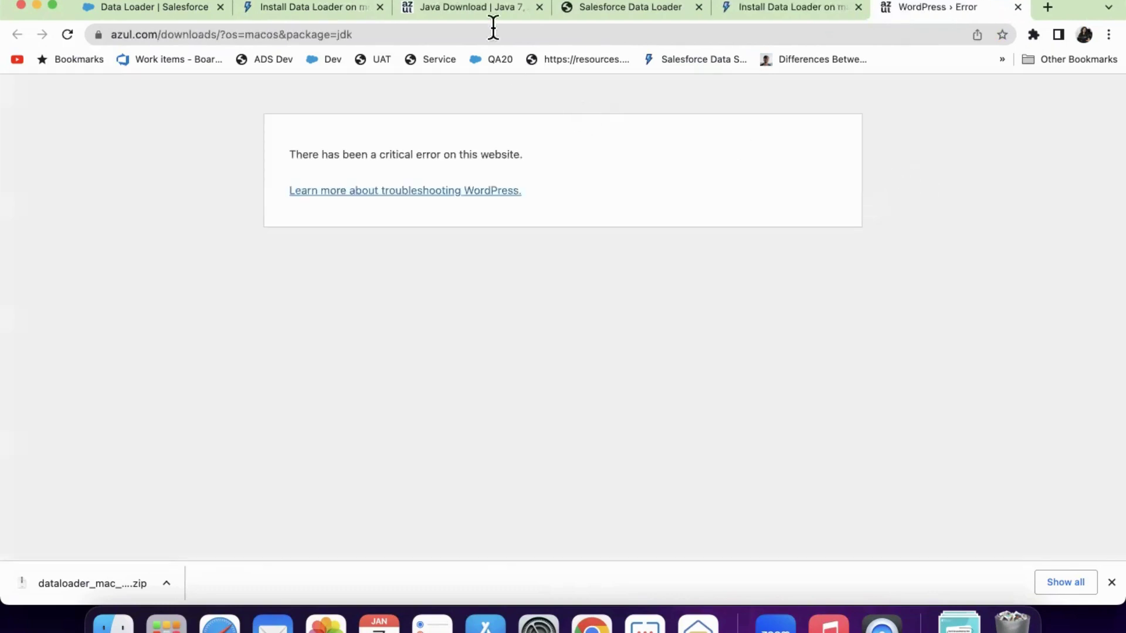
Step: Close the WordPress error tab and return to the Azul Java download page
left_click(485, 8)
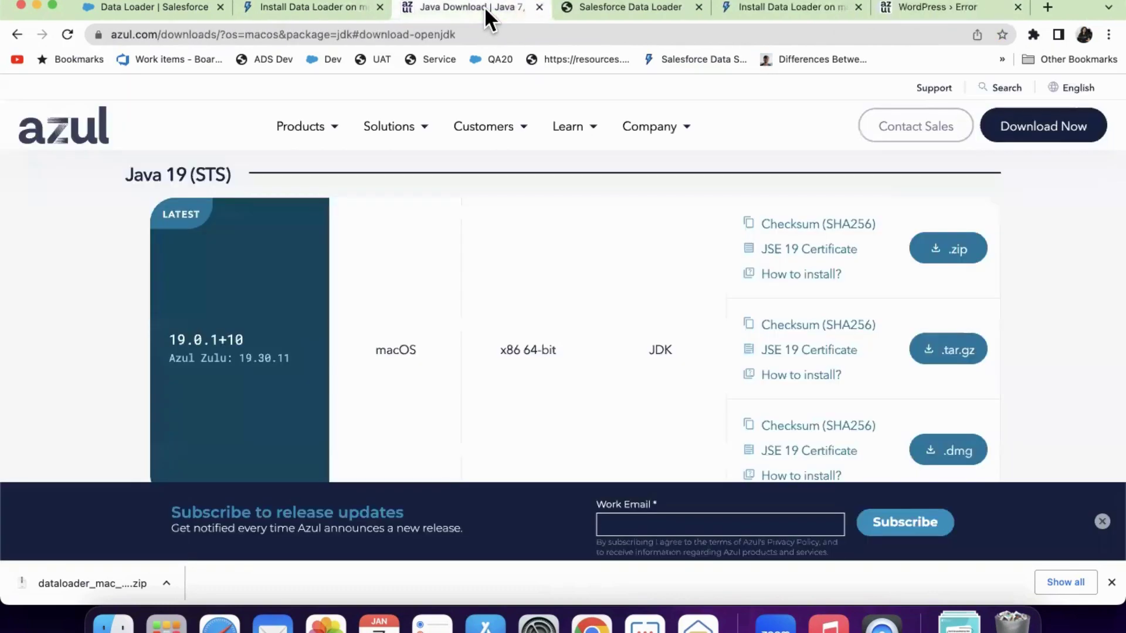
left_click(966, 10)
left_click(1019, 6)
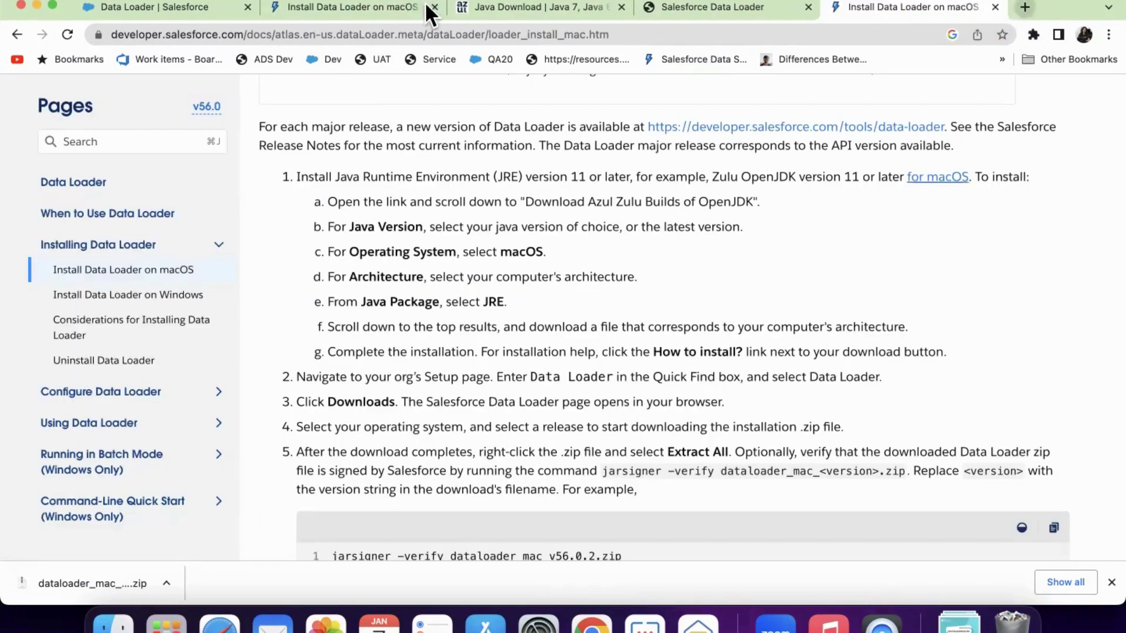
left_click(484, 7)
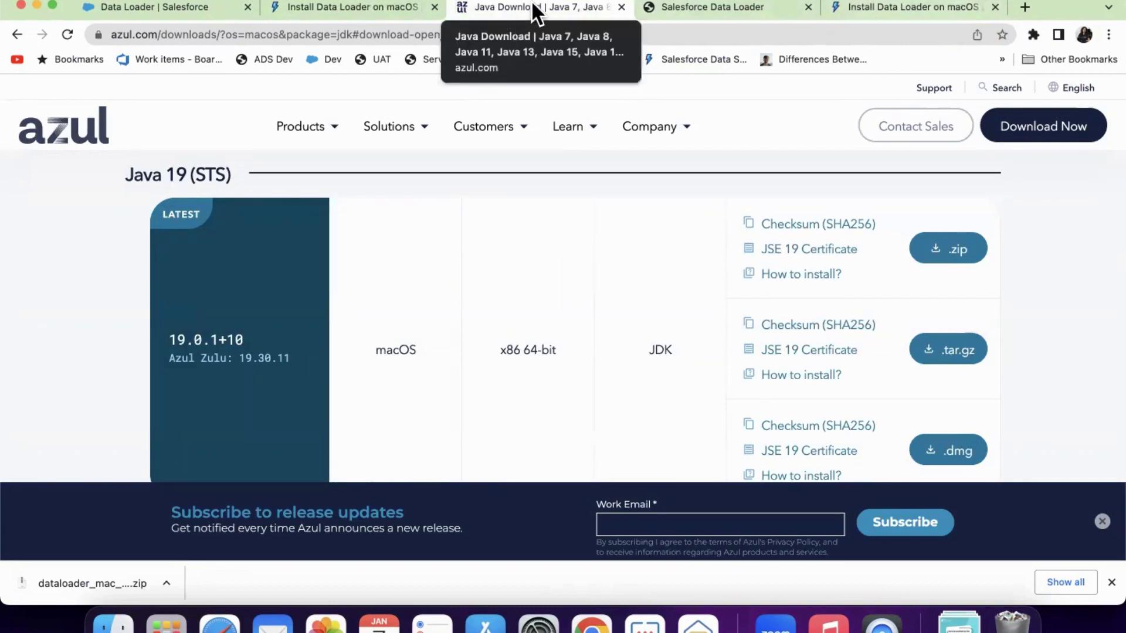
Step: Download the Java 19 (STS) JDK .dmg for macOS x86 64-bit
mouse_move(654, 127)
scroll(585, 261, "down", 3)
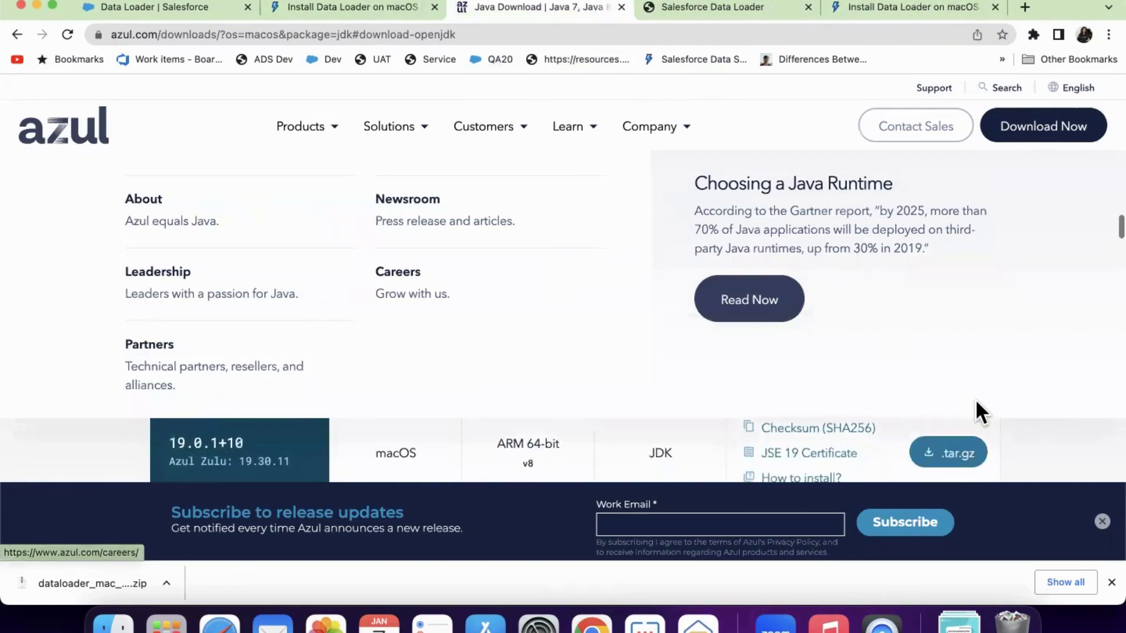
scroll(1000, 260, "up", 4)
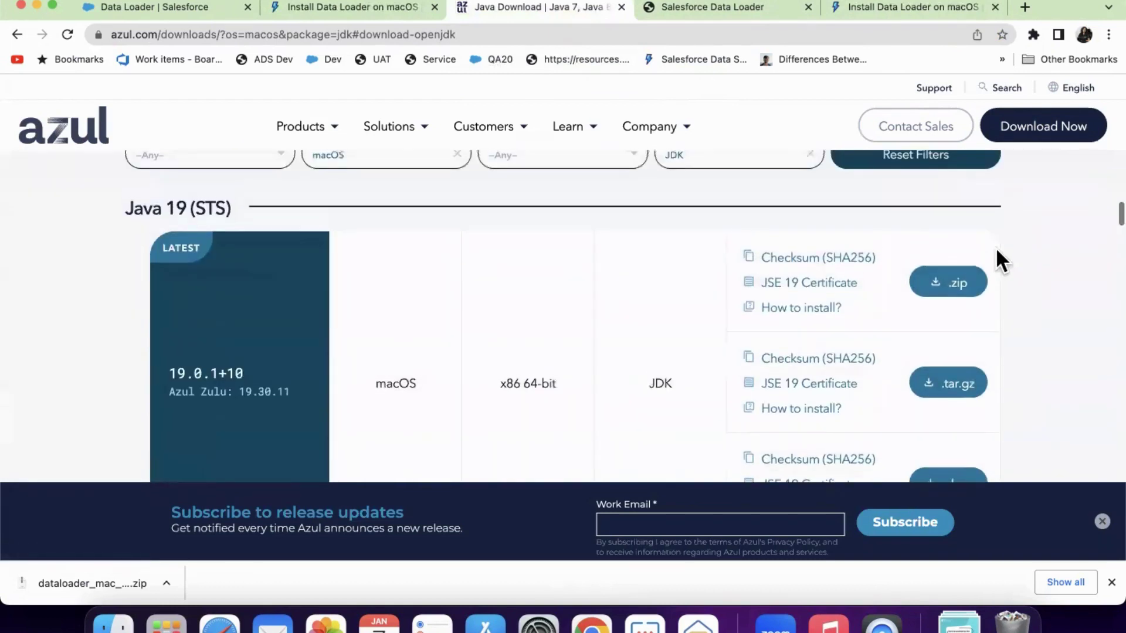
scroll(897, 342, "down", 1)
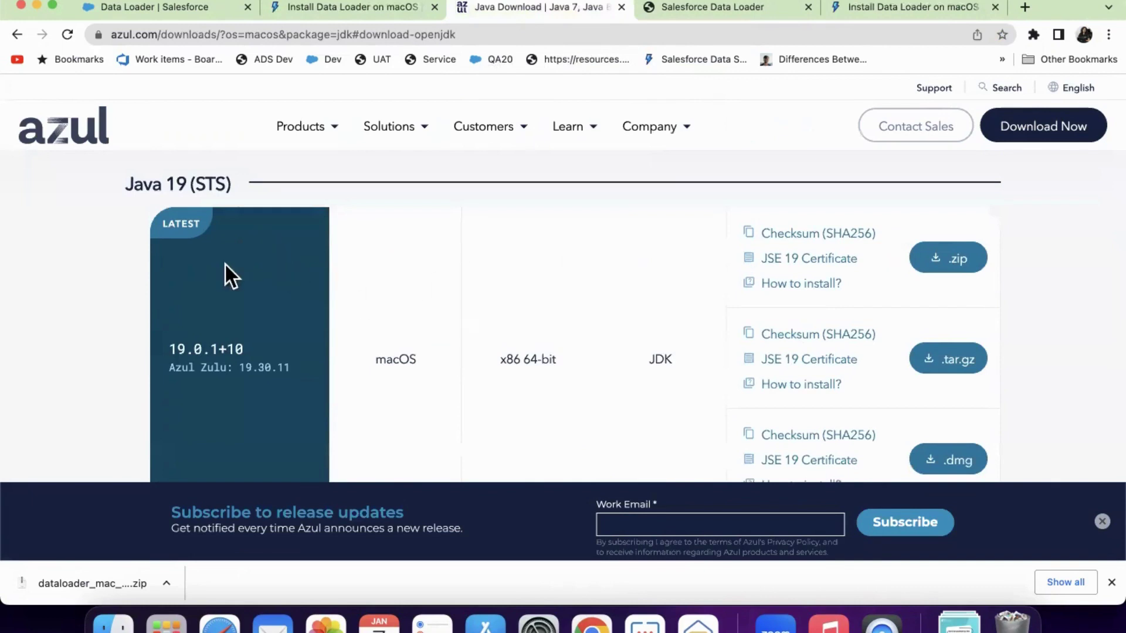
left_click(955, 464)
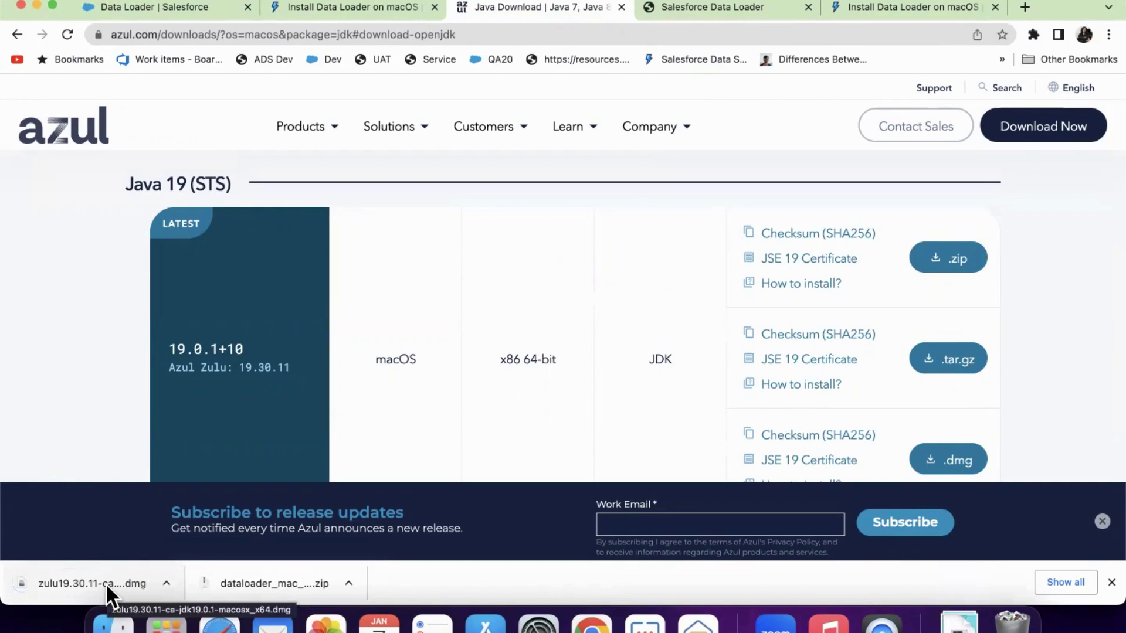
Step: Open the Zulu disk image and launch the JDK 19 installer package, dismissing the Rosetta warning
left_click(106, 583)
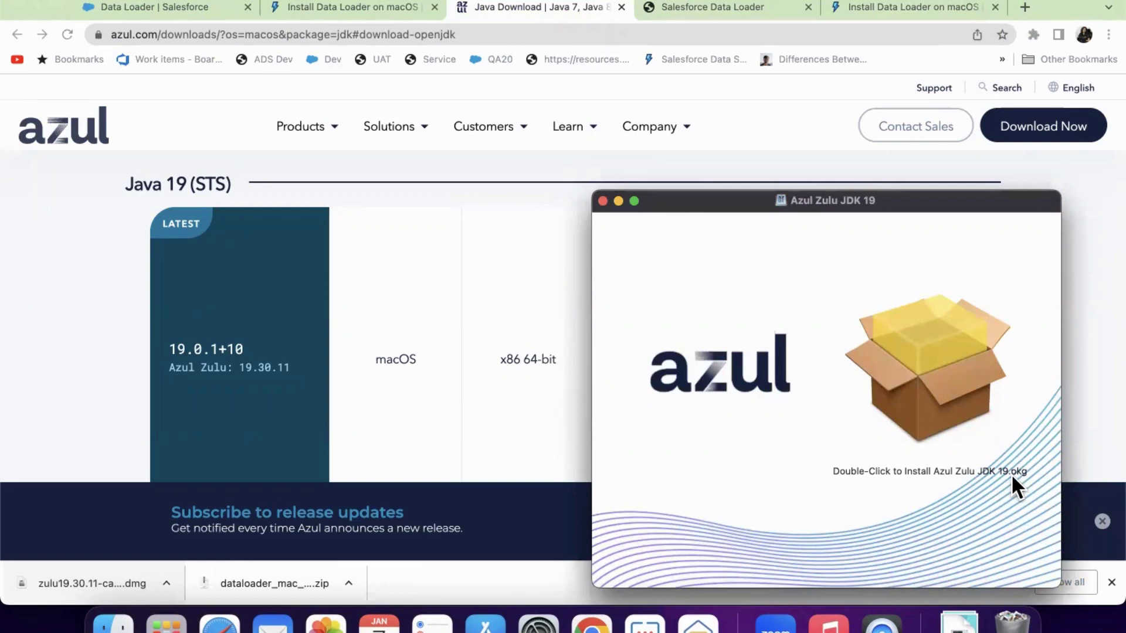
double_click(936, 385)
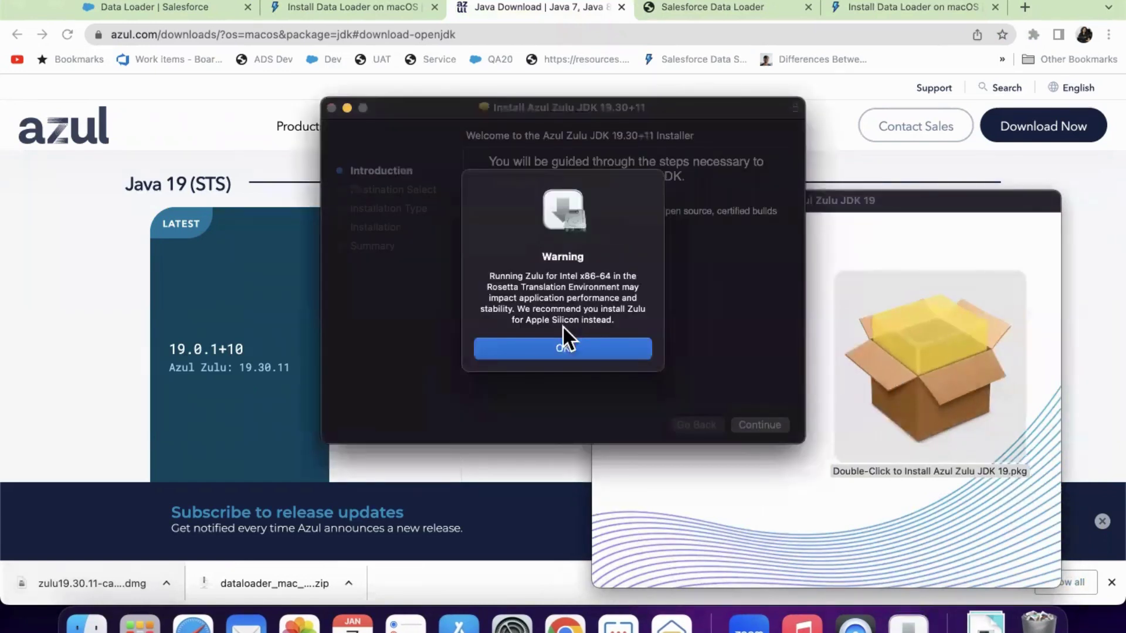
left_click(542, 344)
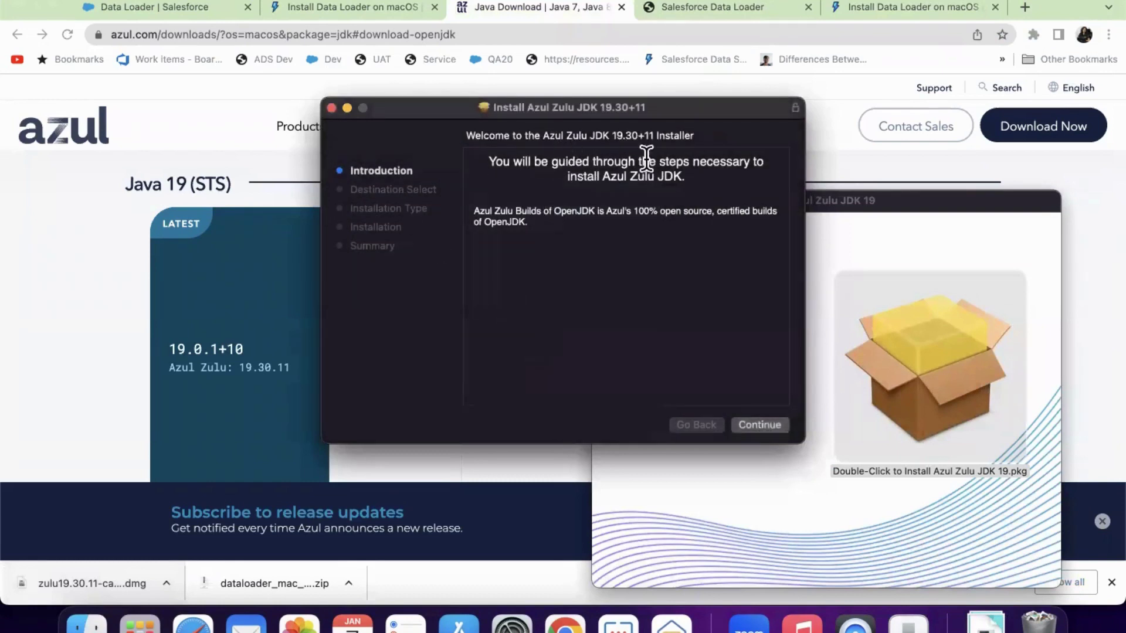
Step: Install Azul Zulu JDK 19.30+11 with the account password, then move the installer to the Bin
left_click(762, 424)
left_click(760, 424)
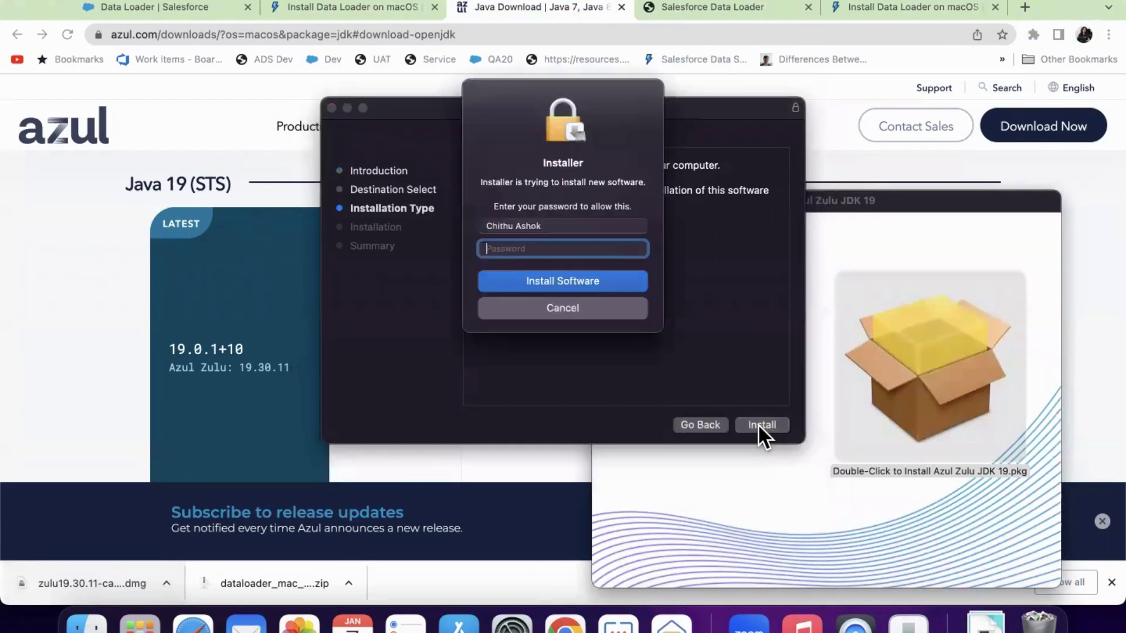
type("*************")
left_click(597, 278)
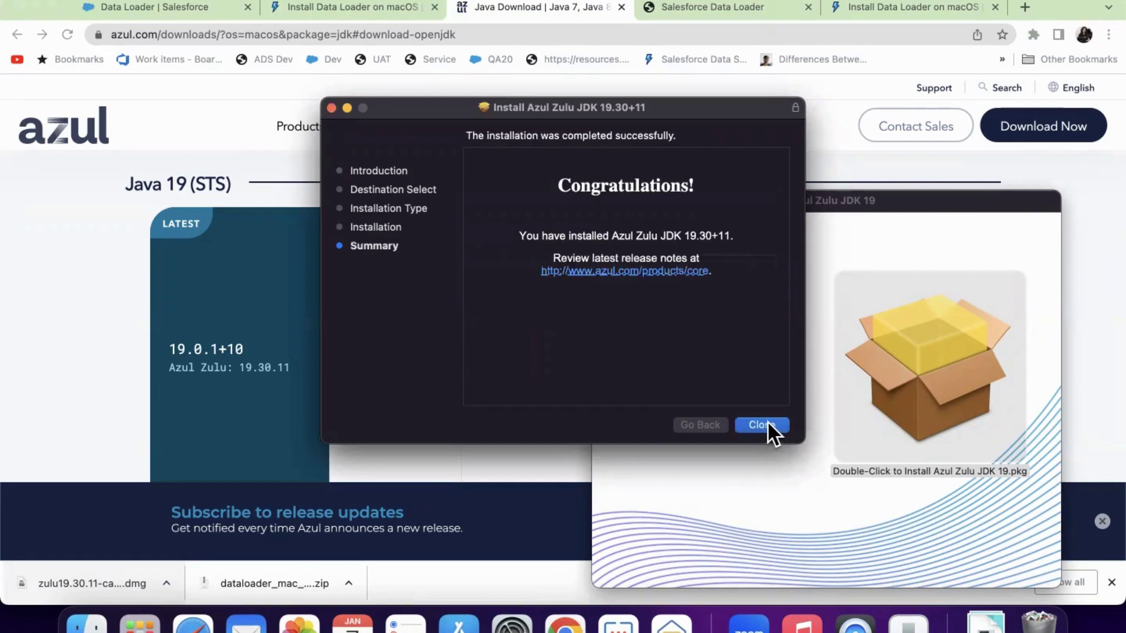
left_click(768, 421)
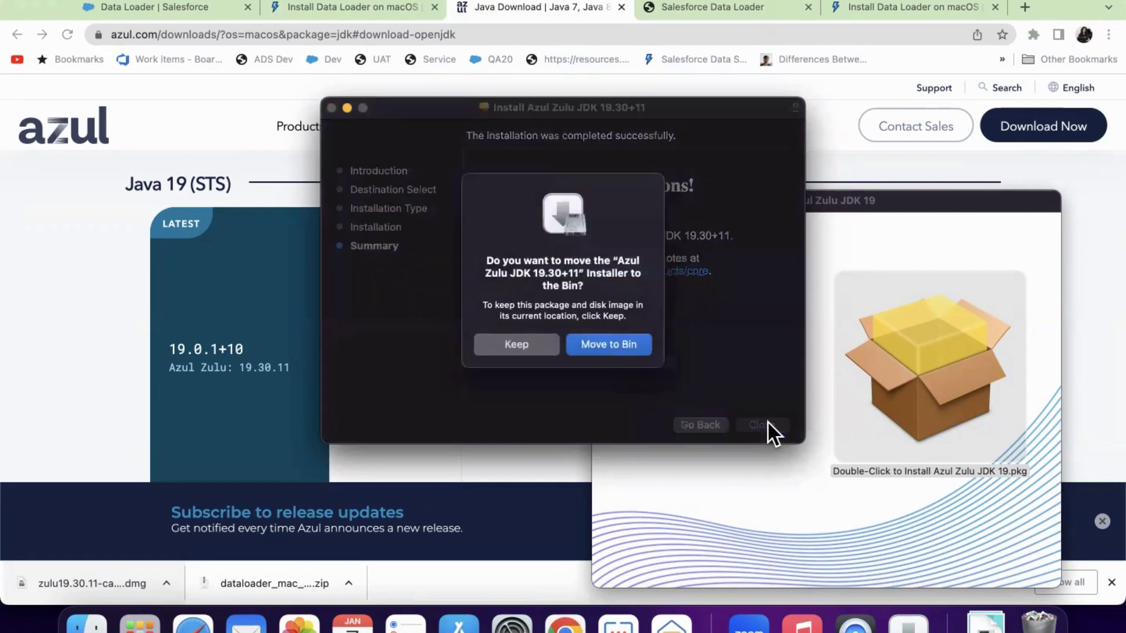
left_click(623, 342)
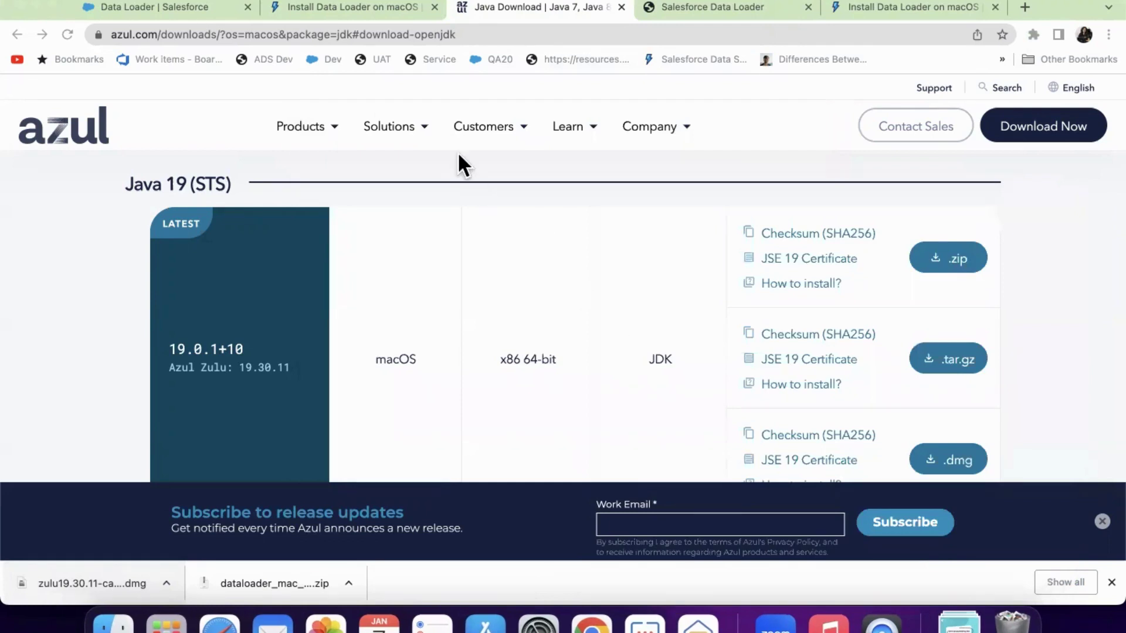
Step: Return to the Salesforce Setup Data Loader page found by searching 'data loader'
left_click(336, 6)
left_click(166, 10)
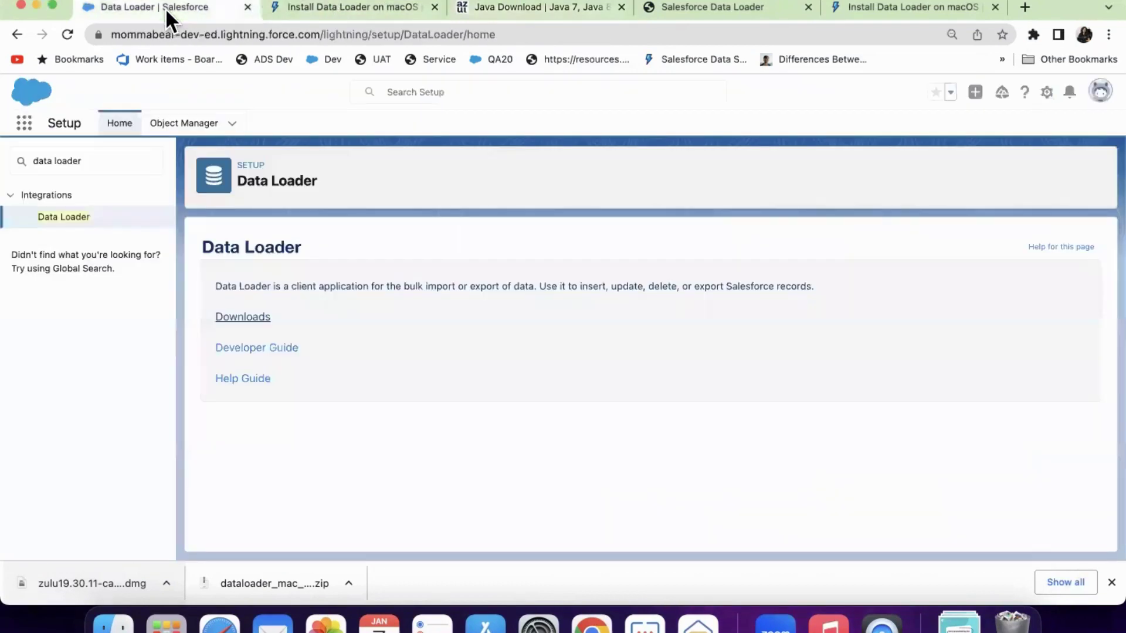
left_click(106, 164)
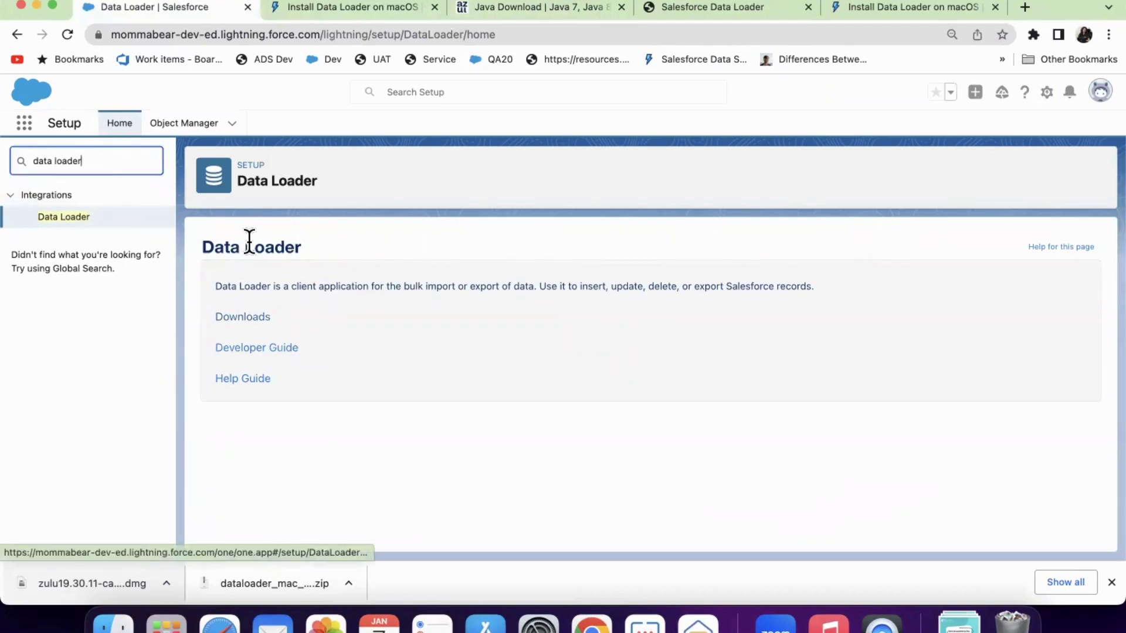
Step: Follow Downloads through the redirect and download Data Loader release 57.0.0 Spring '23 for MacOS
left_click(234, 317)
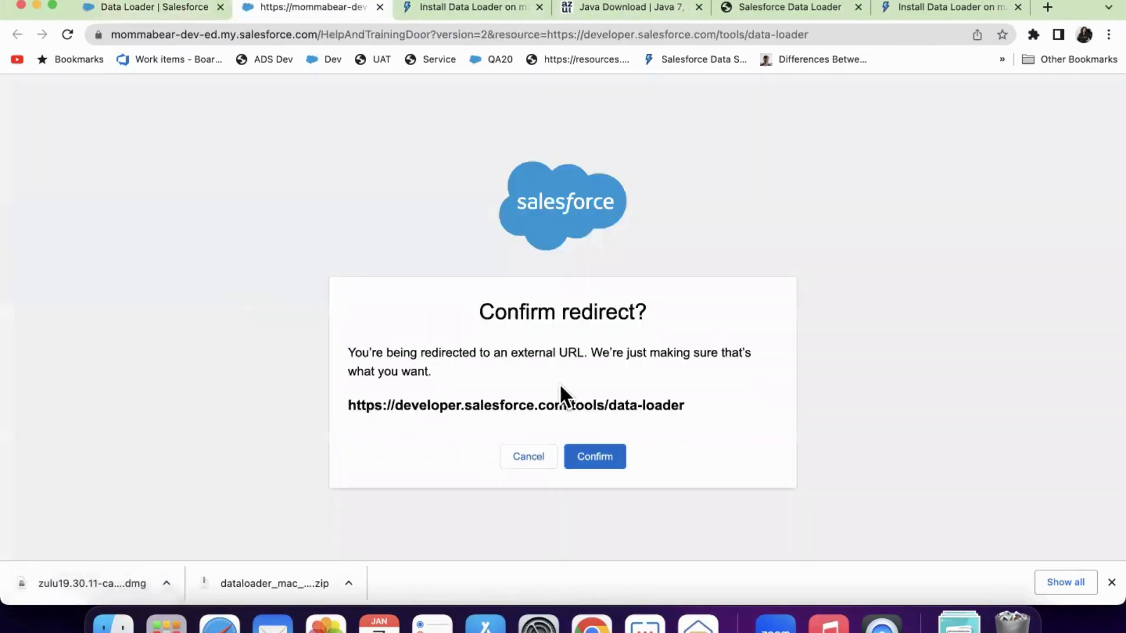
left_click(604, 453)
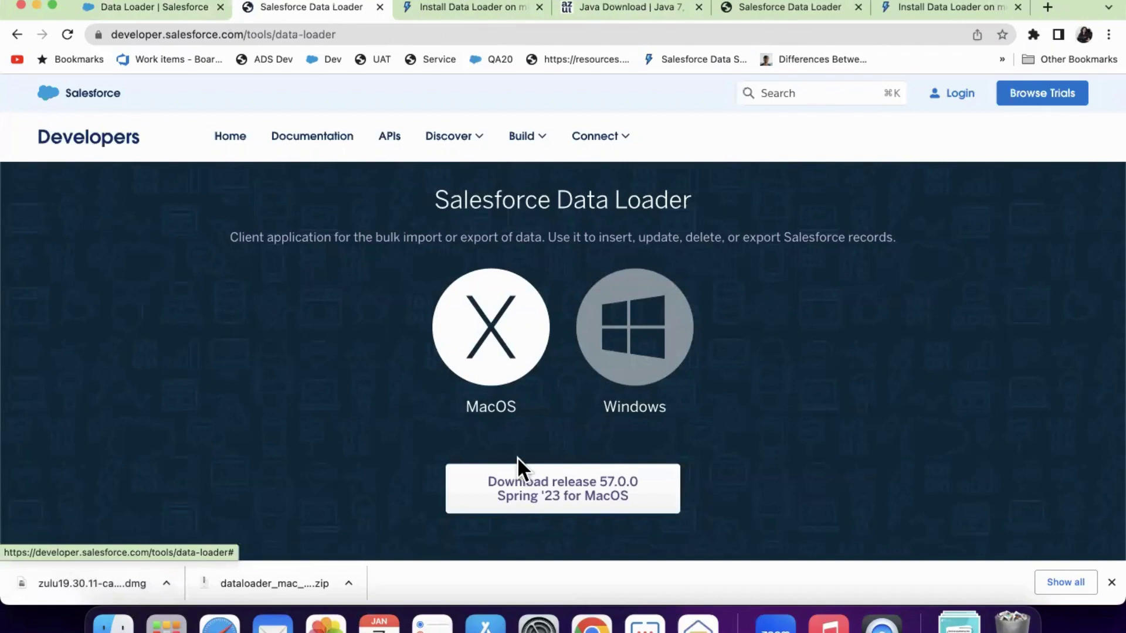
left_click(527, 497)
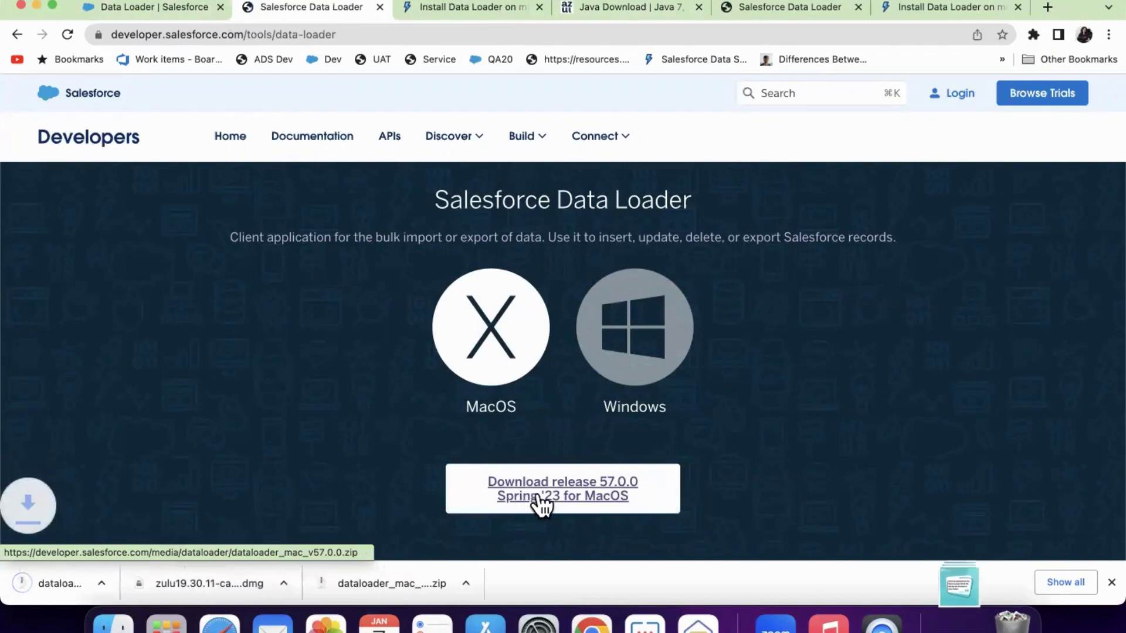
Step: Unzip the download, open dataloader_mac_v57.0.0, and open install.command via right-click after the developer warning
left_click(114, 587)
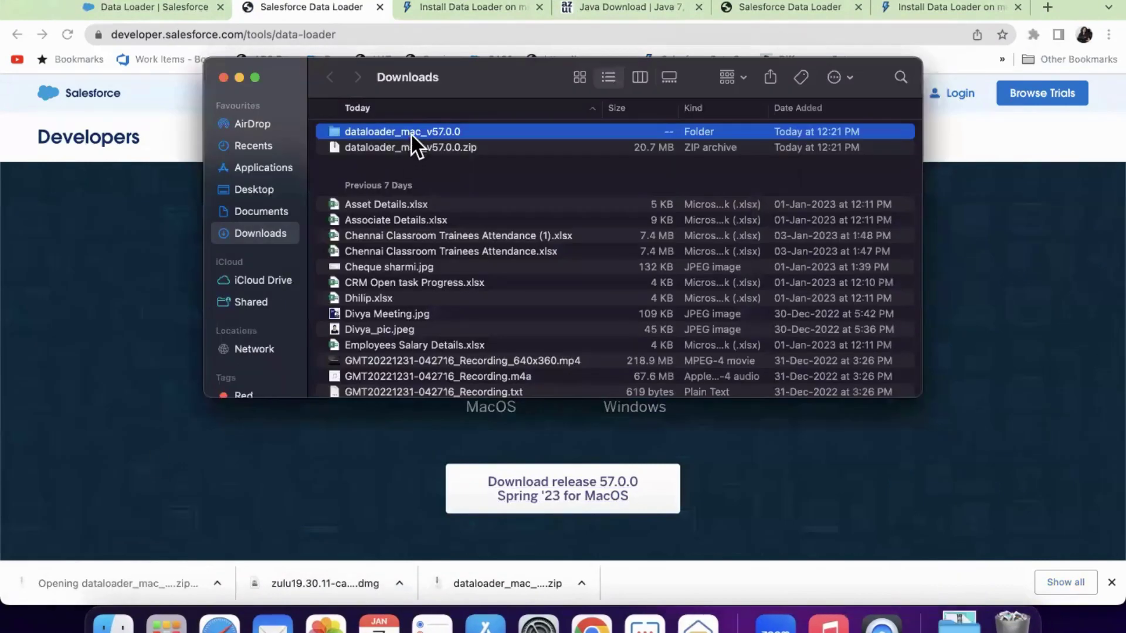
double_click(409, 131)
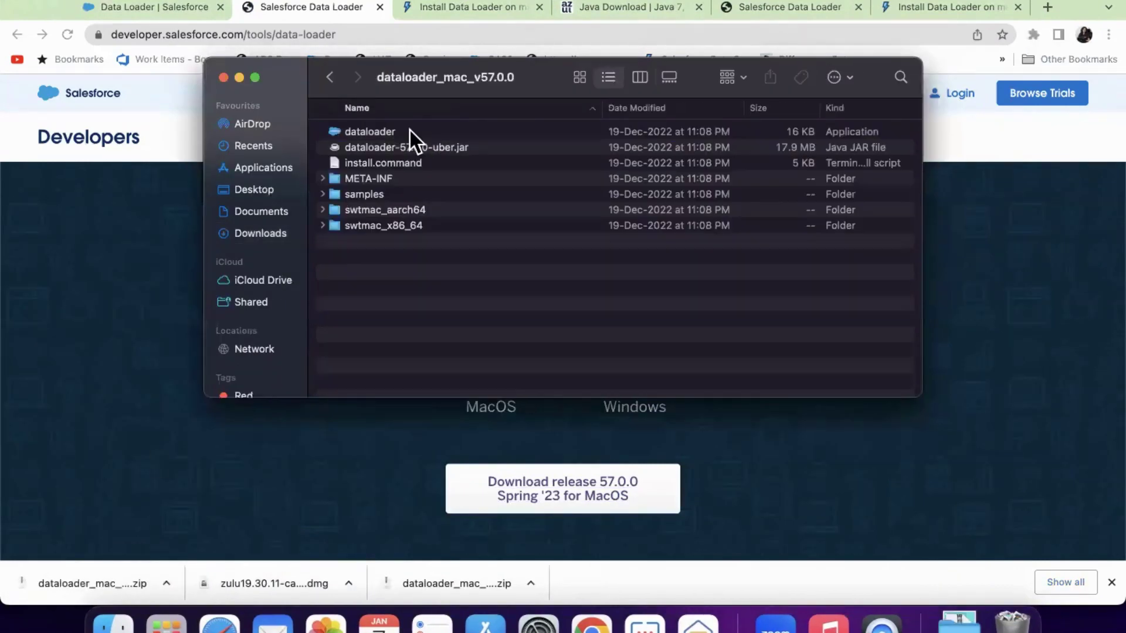
double_click(364, 163)
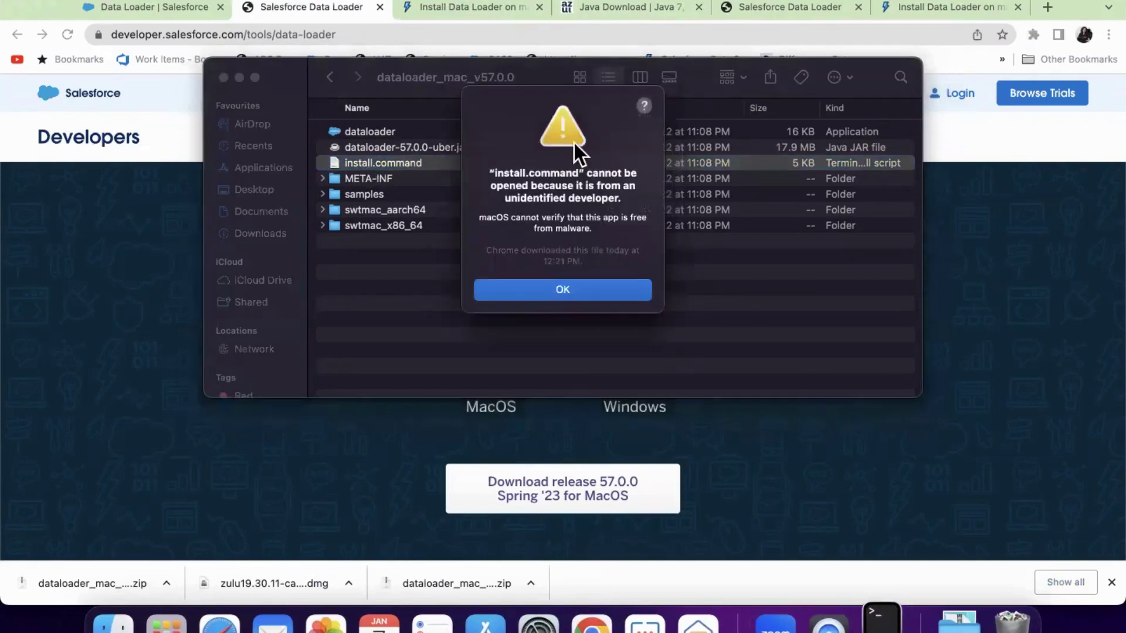
left_click(562, 289)
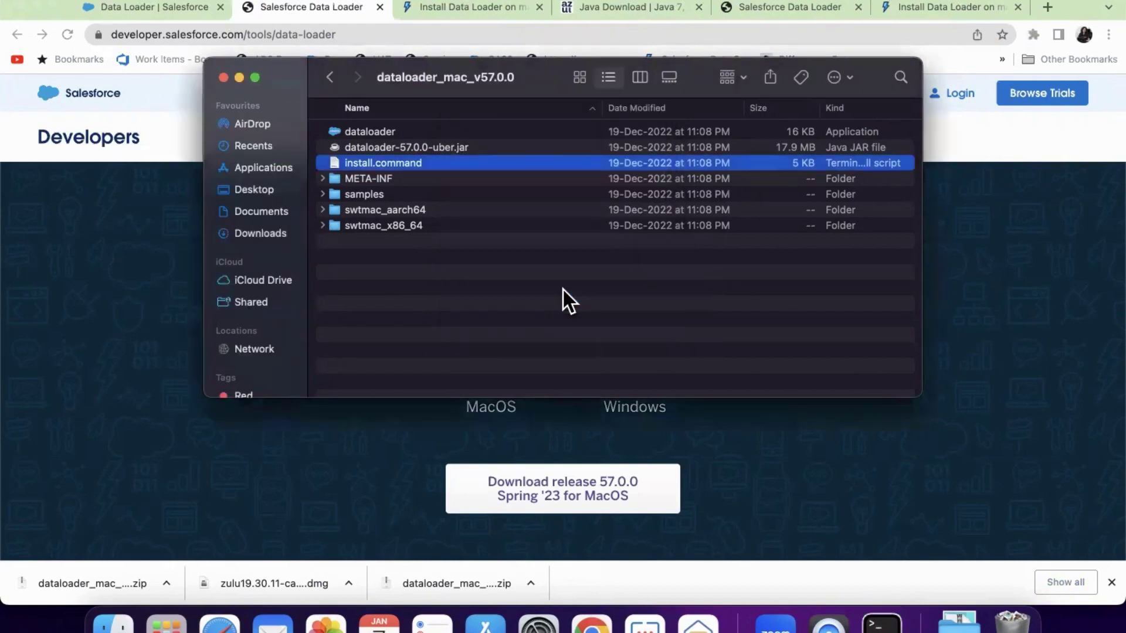
right_click(394, 163)
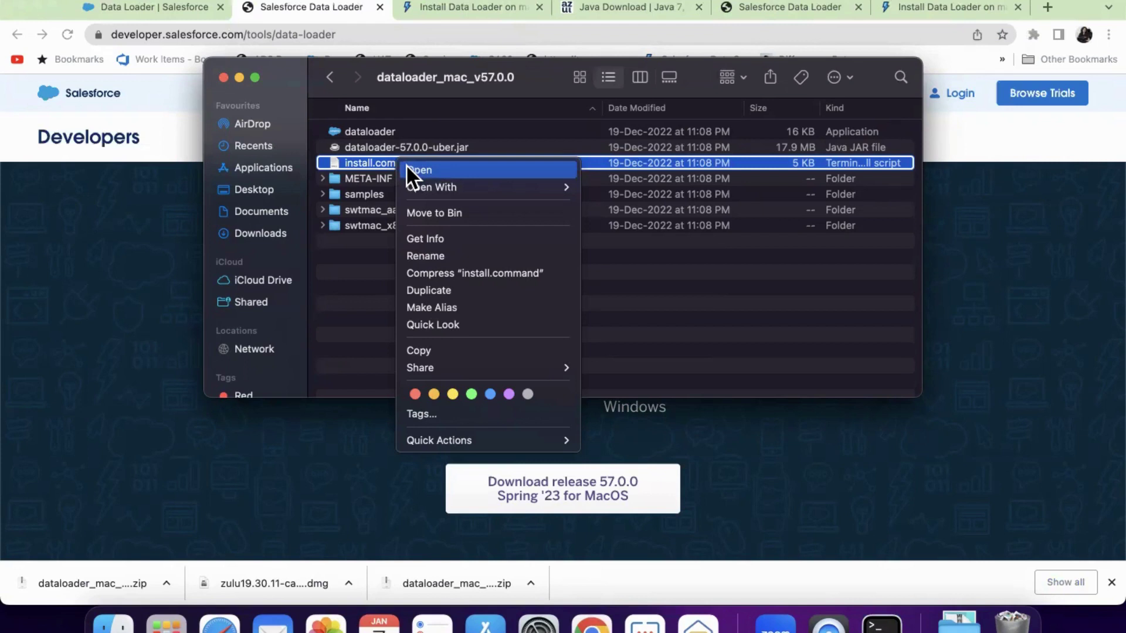
left_click(407, 167)
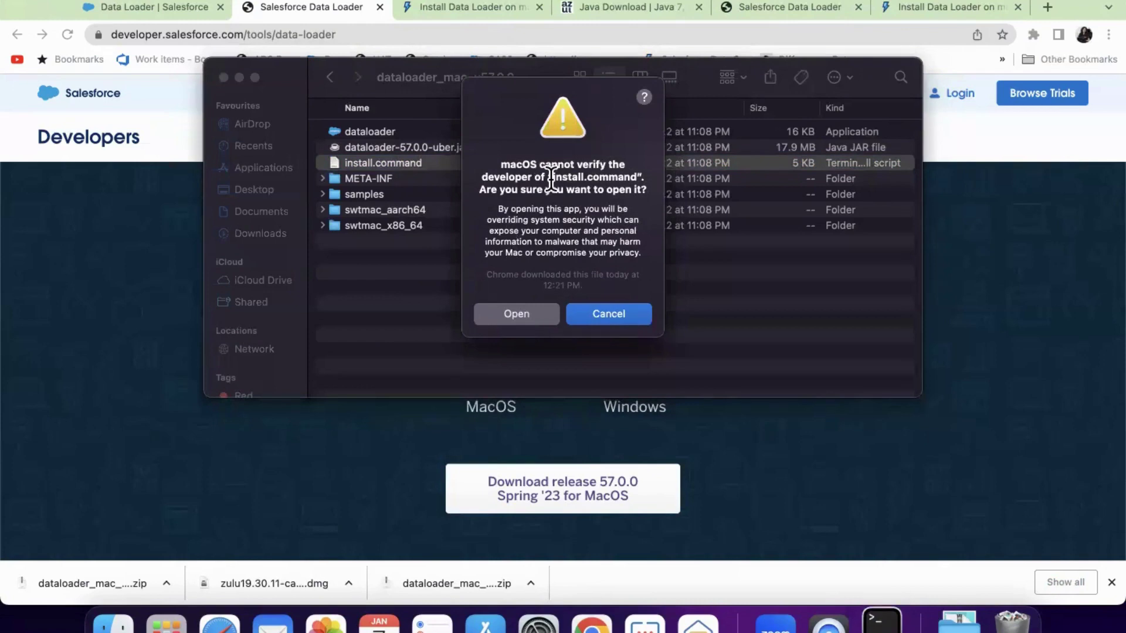
Step: Allow the install script, accept the default directory, and answer Yes to overwriting v57.0.0
left_click(516, 312)
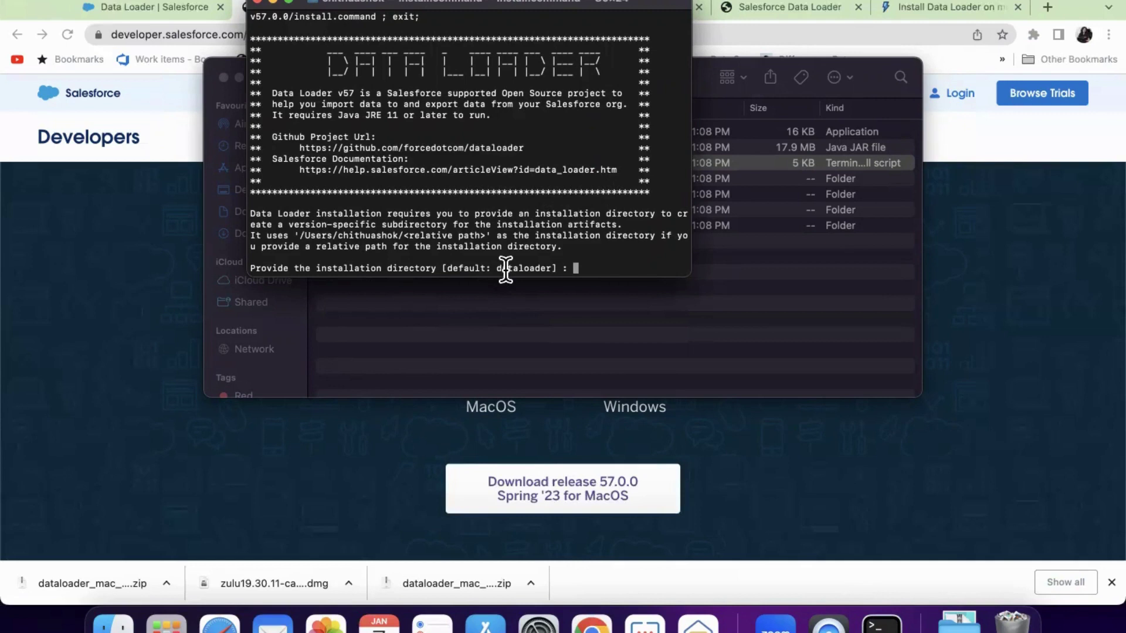
key("Return")
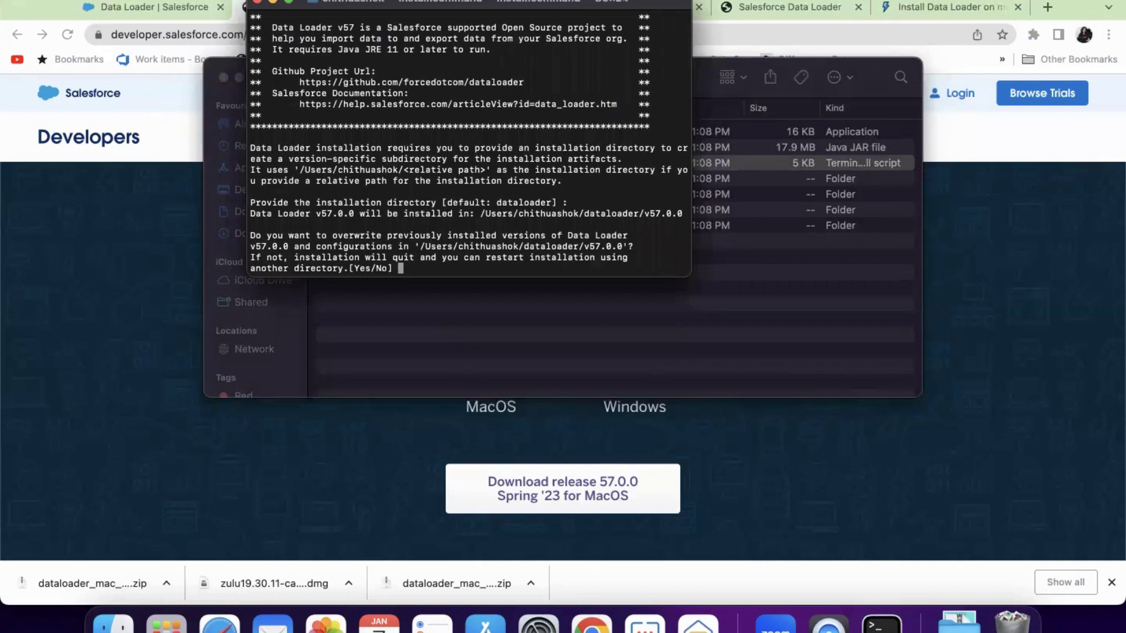
type("Yes")
key("Return")
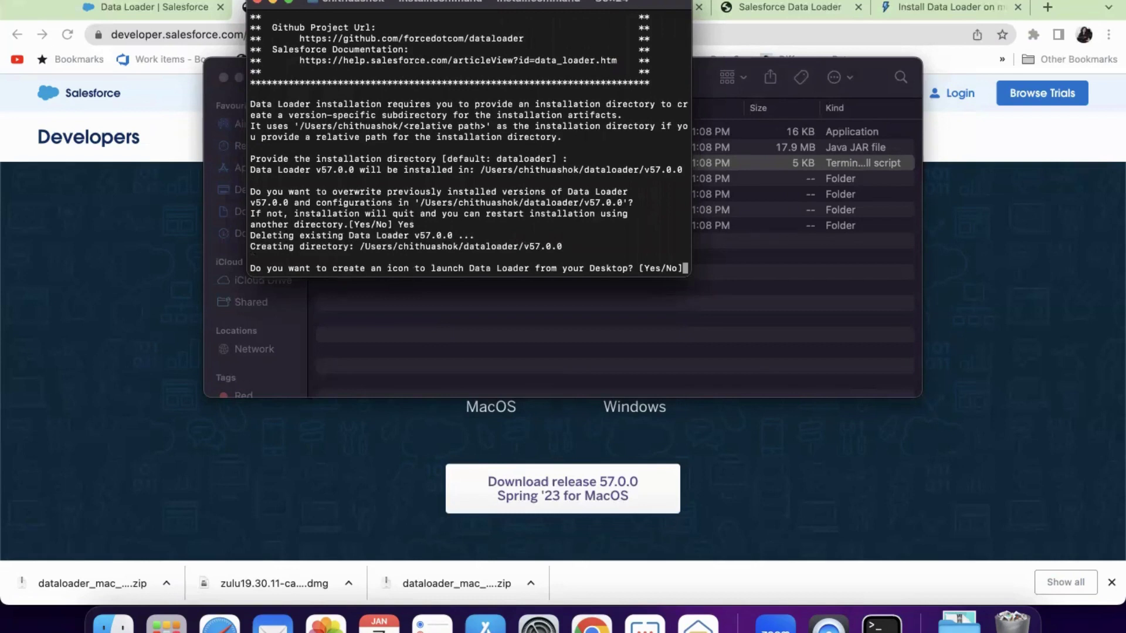
Step: Answer Yes to creating a desktop icon and No to the Applications link
type("YE")
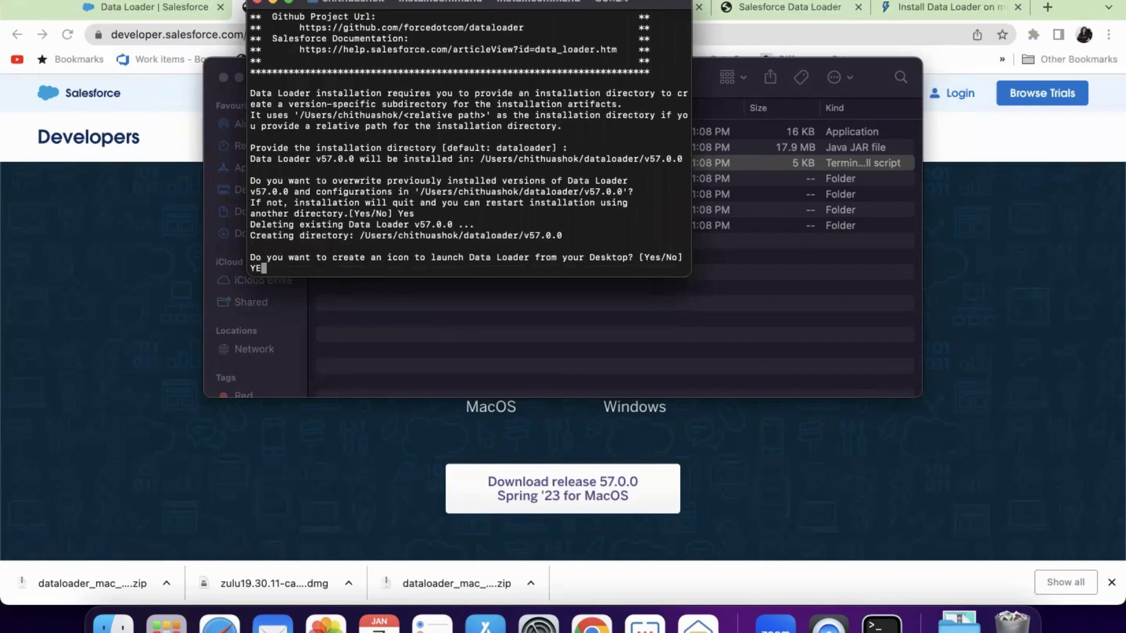
key("BackSpace")
type("es")
key("Return")
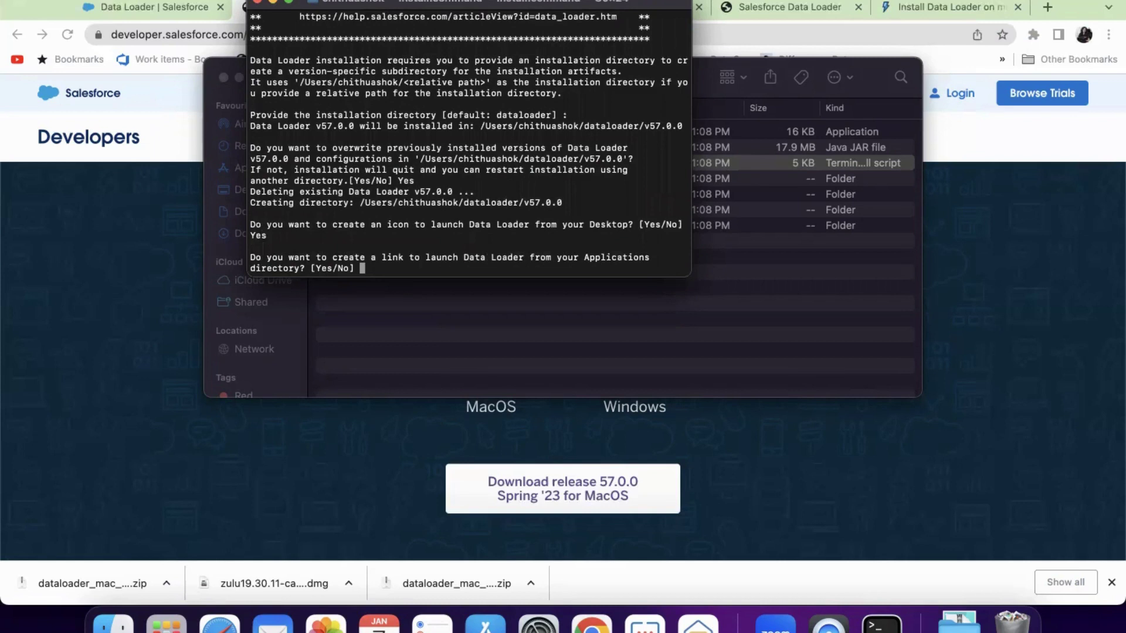
type("No")
key("Return")
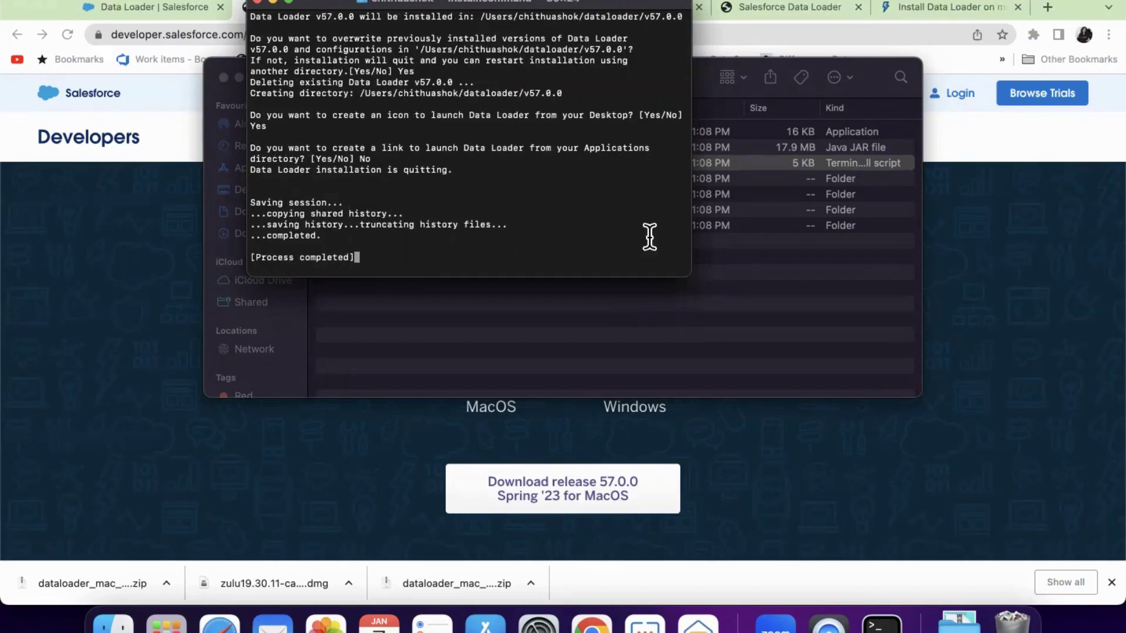
Step: Close Terminal, hide Finder and Chrome, and launch DataLoader 57.0.0 from its desktop icon
left_click(257, 2)
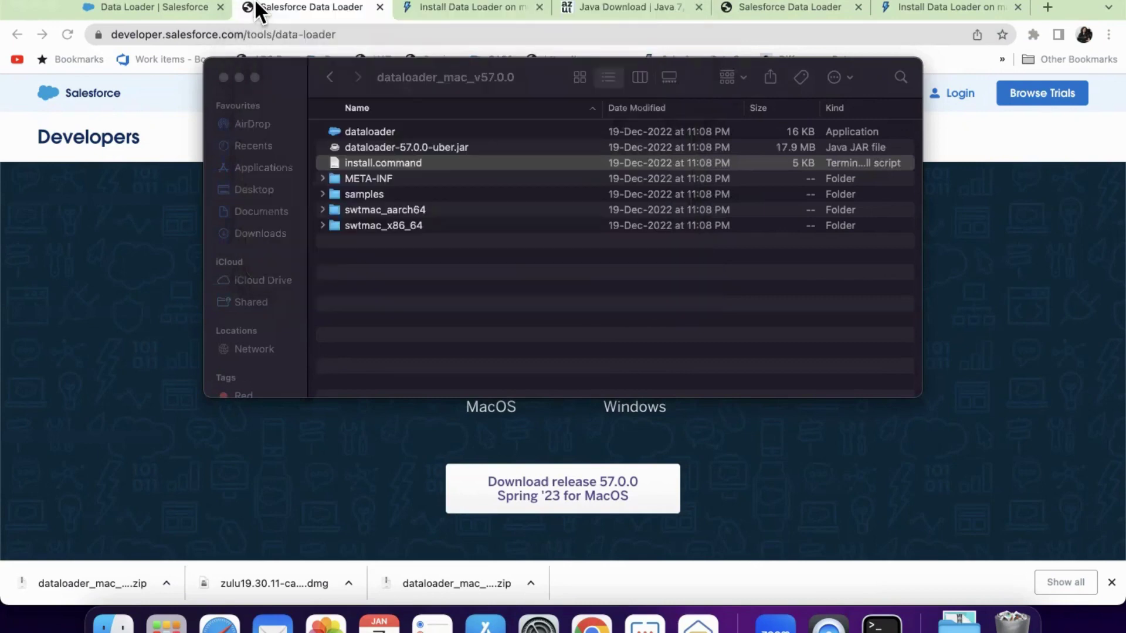
left_click(239, 77)
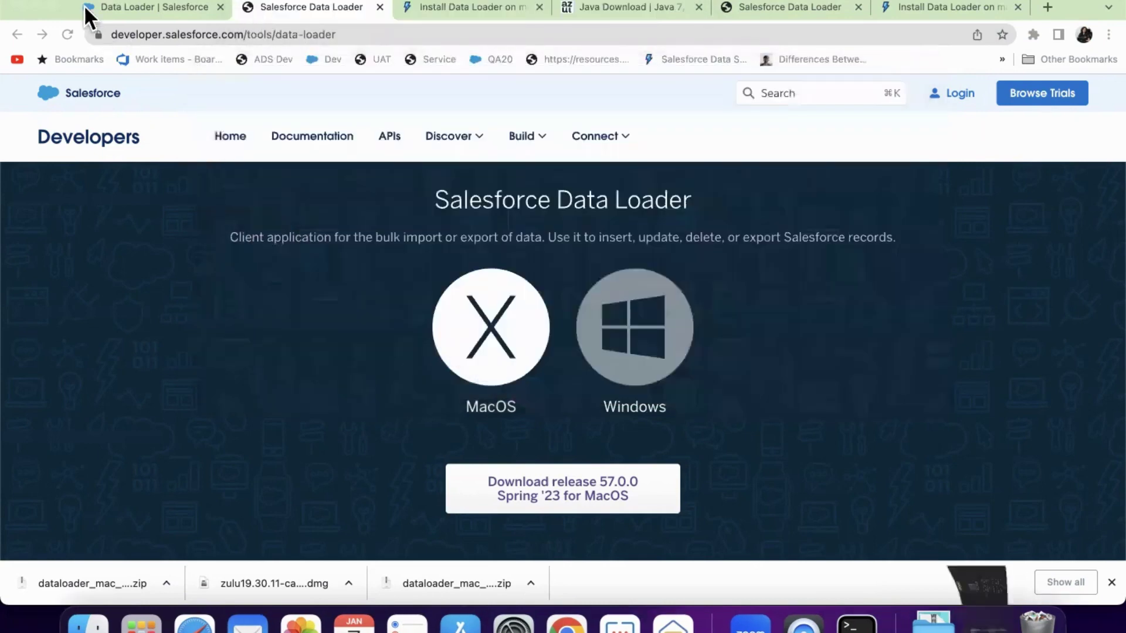
left_click(36, 4)
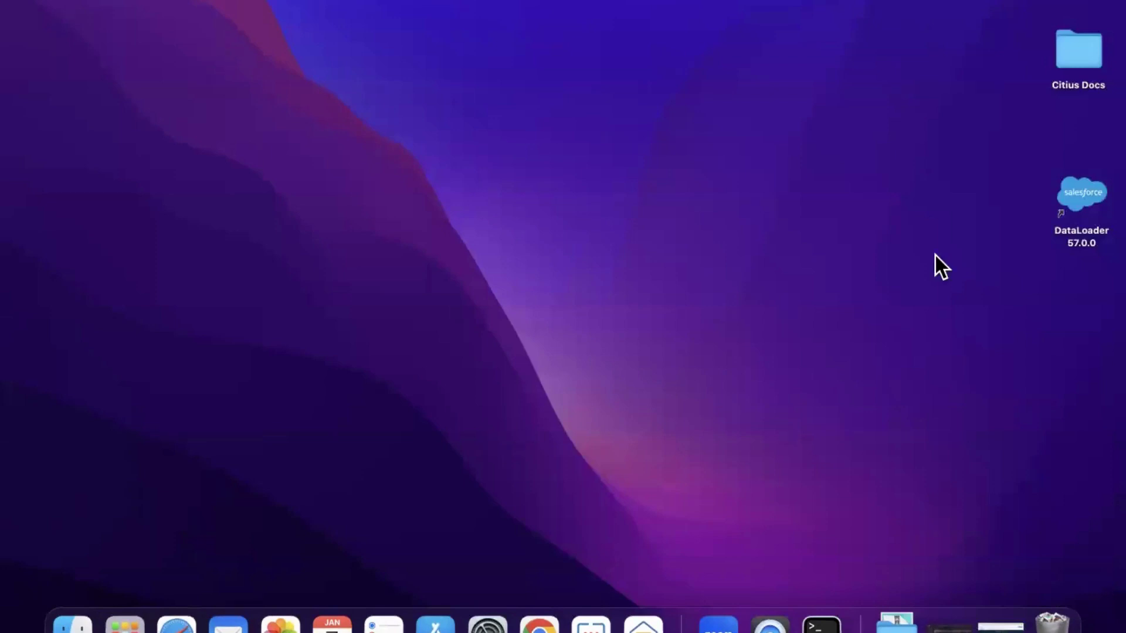
double_click(1079, 203)
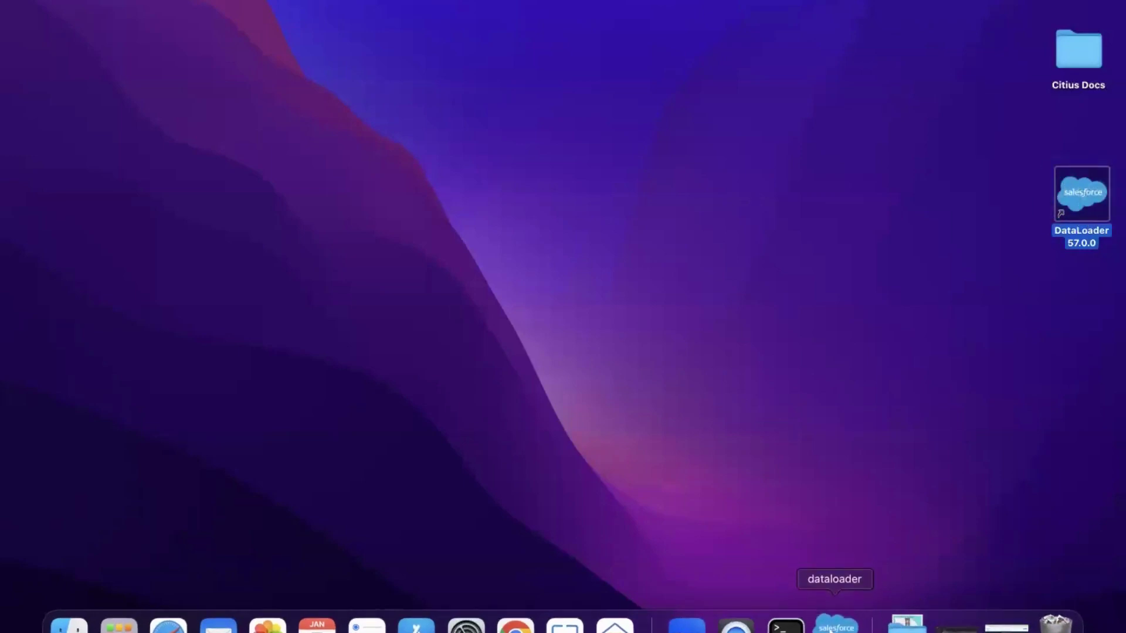
Step: Check the Insert login step, then cancel back to the Welcome to Data Loader window
left_click(866, 496)
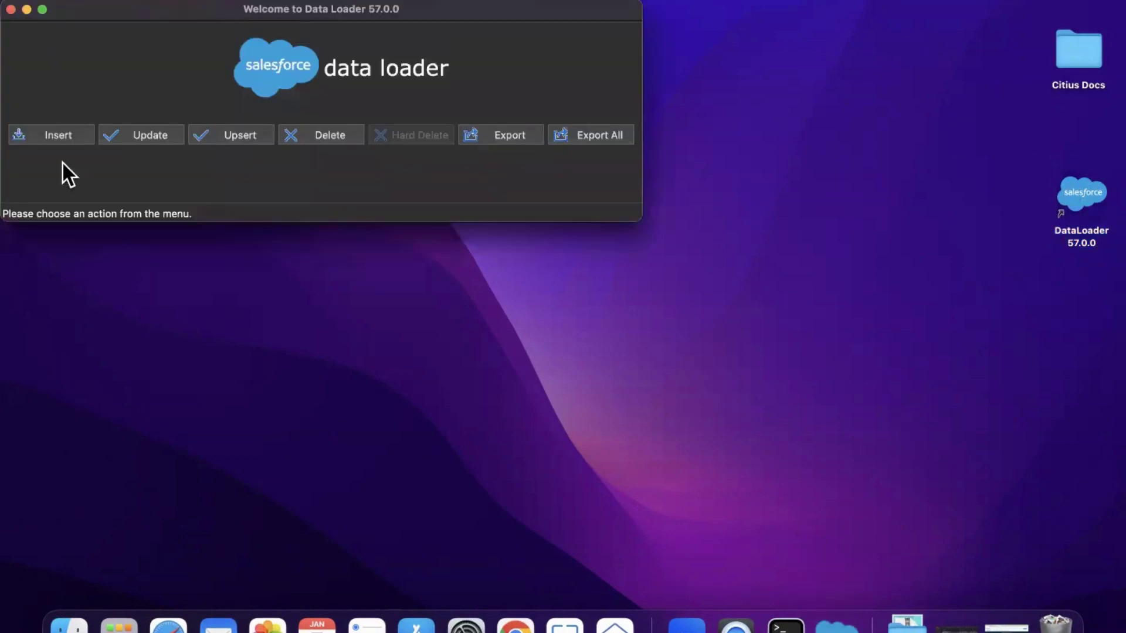
left_click(58, 136)
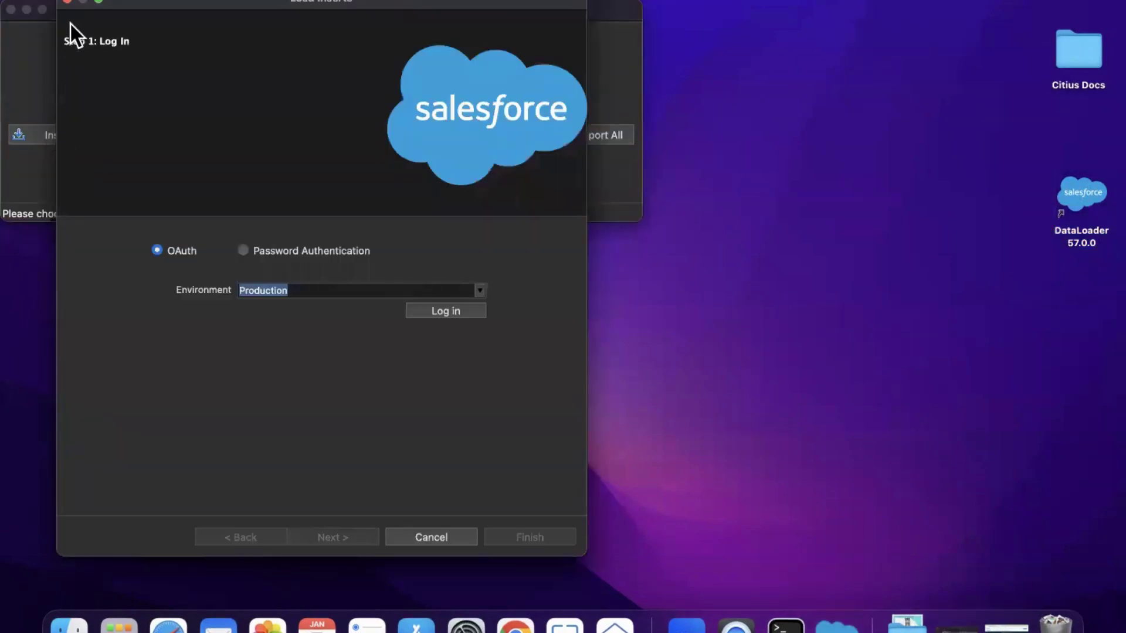
left_click(66, 2)
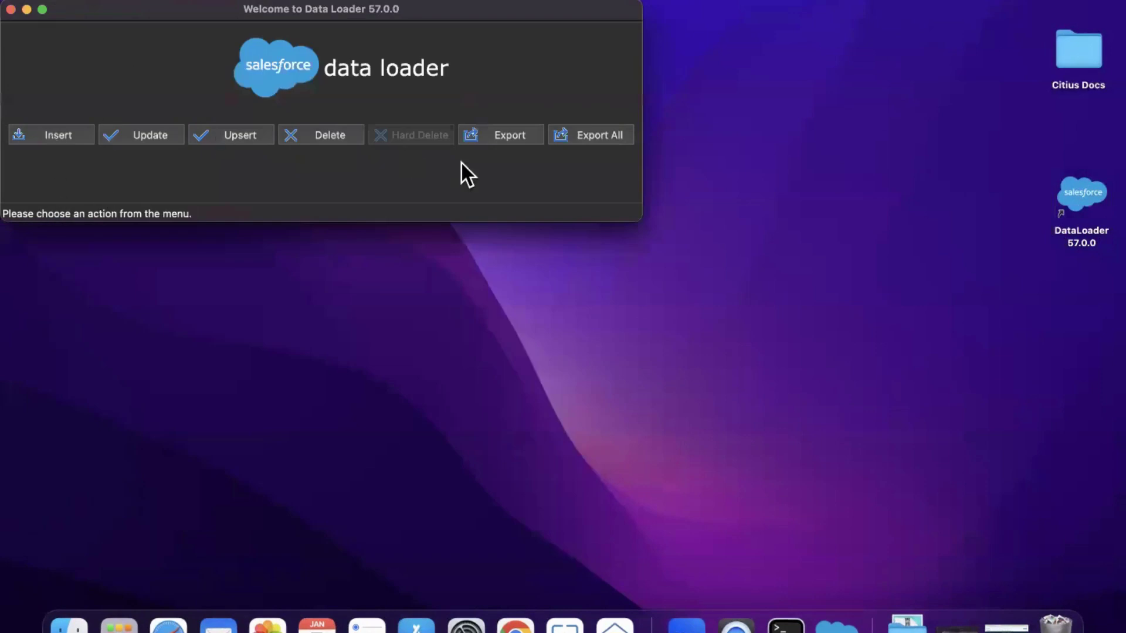